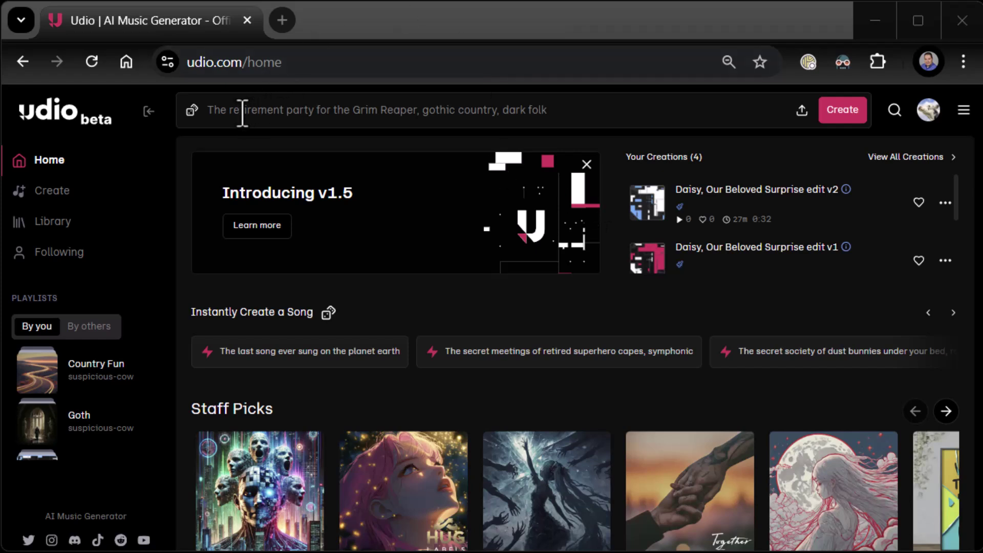
Enter a prompt for a post-modern funk song about youthful angst in Rage Against the Machine style, tagged alternative rock
{"action": "left_click", "coordinate": [272, 112]}
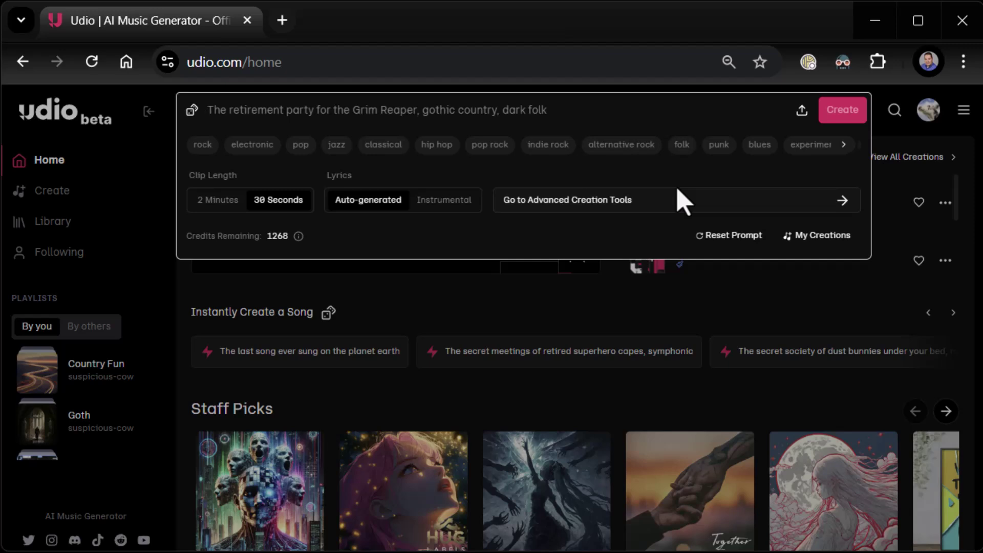
{"action": "type", "text": "a post-"}
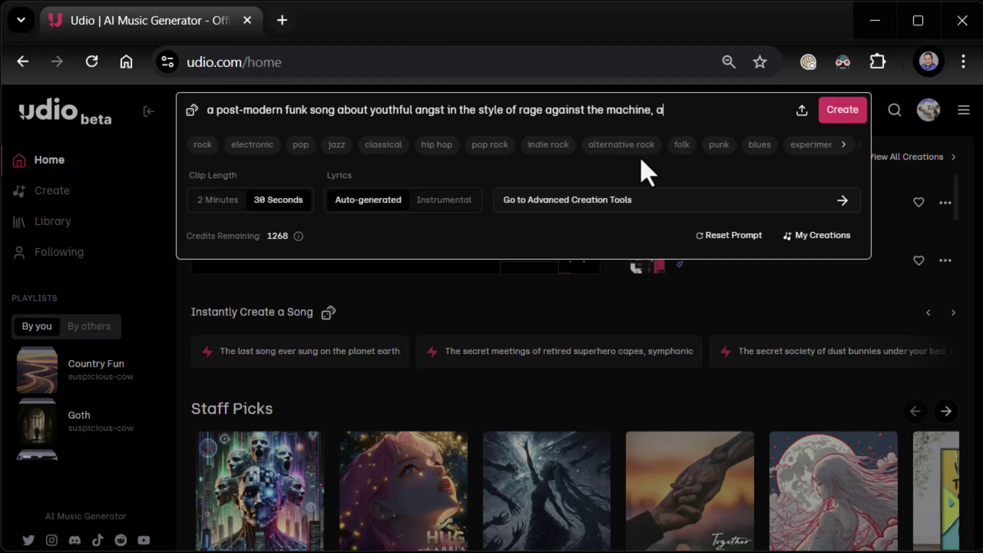
{"action": "type", "text": "lter"}
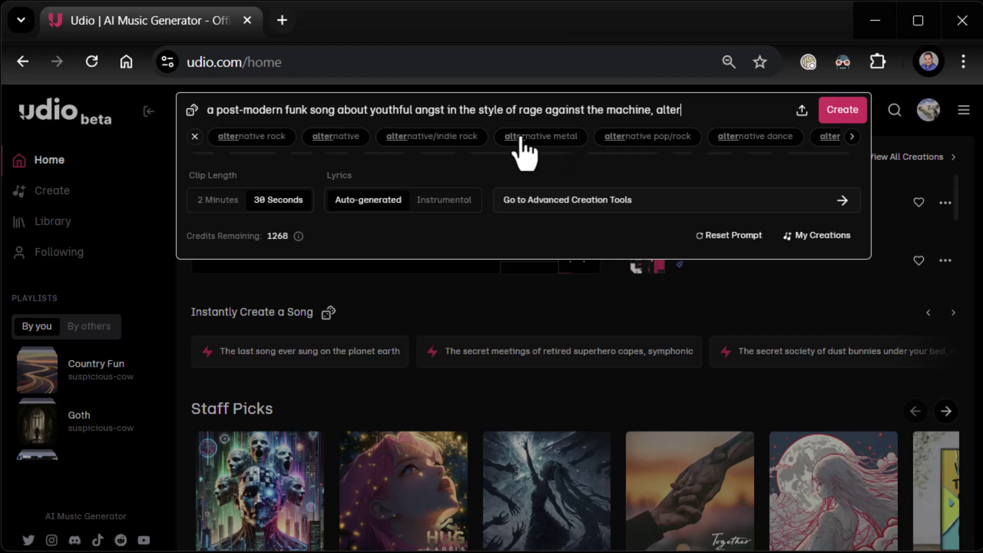
{"action": "left_click", "coordinate": [253, 138]}
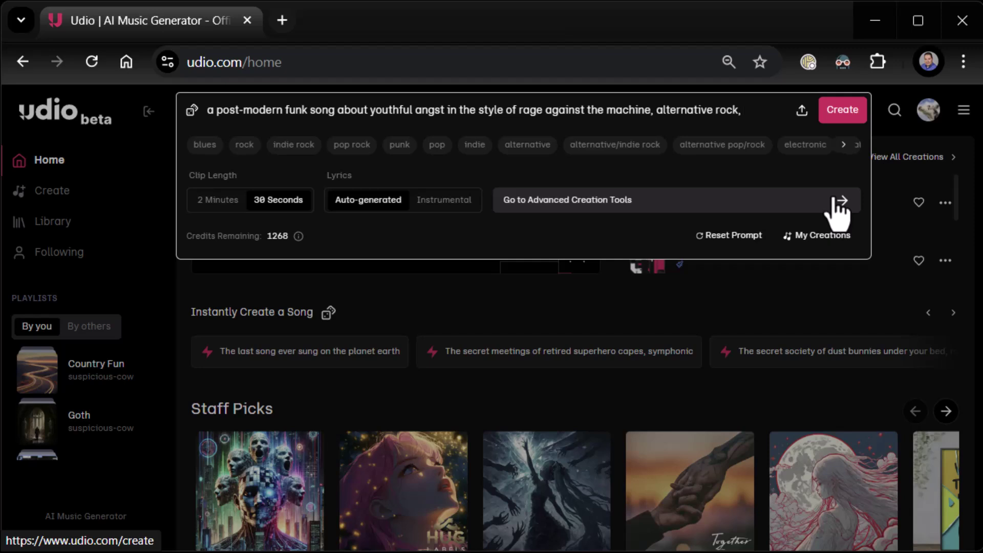
Generate the tracks, then play and pause 'Unleashed Fury' and 'Awakening the Fire' in turn
{"action": "left_click", "coordinate": [838, 118]}
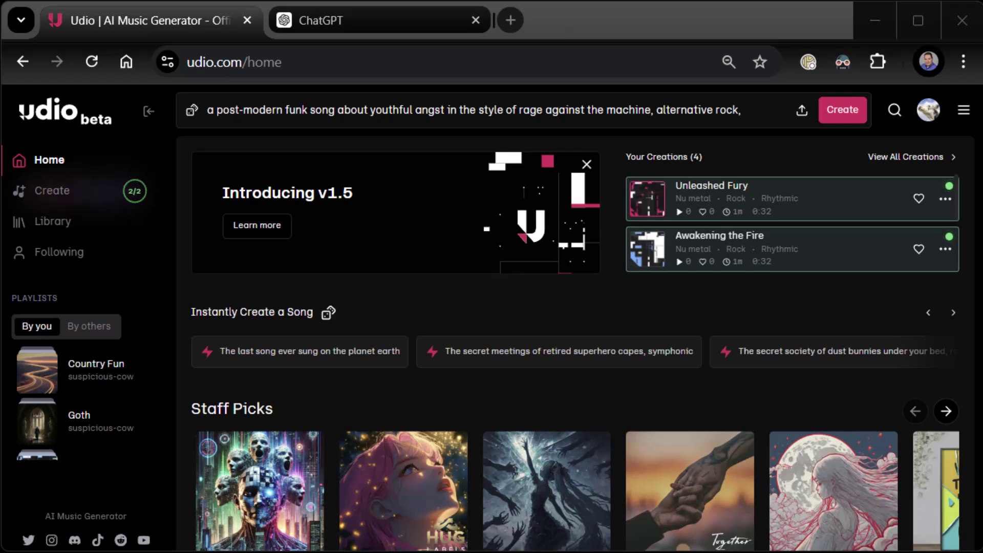
{"action": "left_click", "coordinate": [646, 200]}
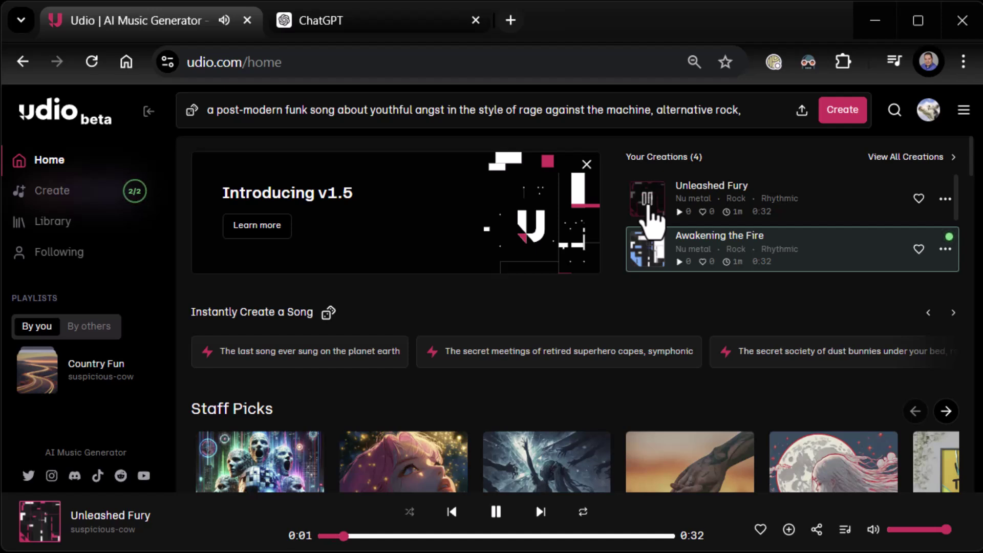
{"action": "left_click", "coordinate": [647, 204]}
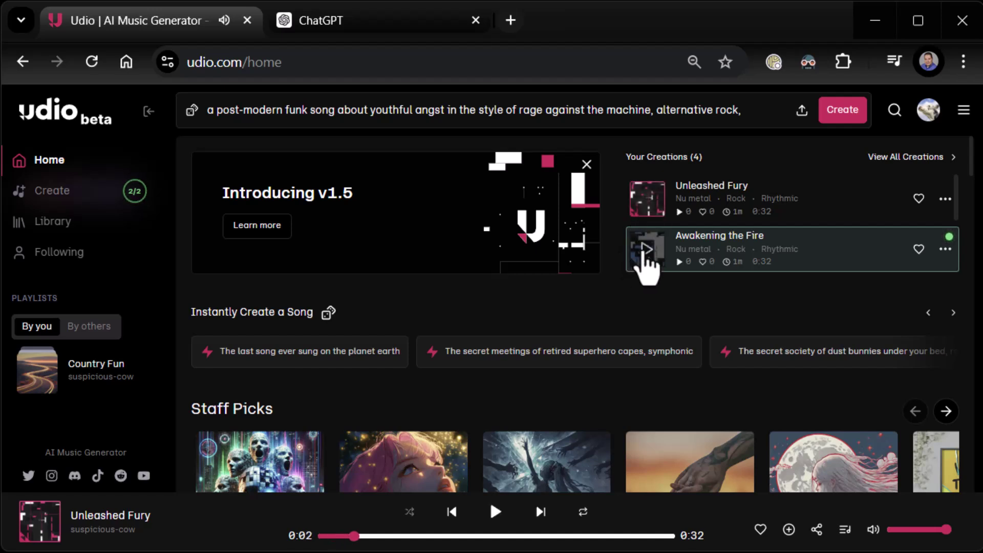
{"action": "left_click", "coordinate": [645, 249]}
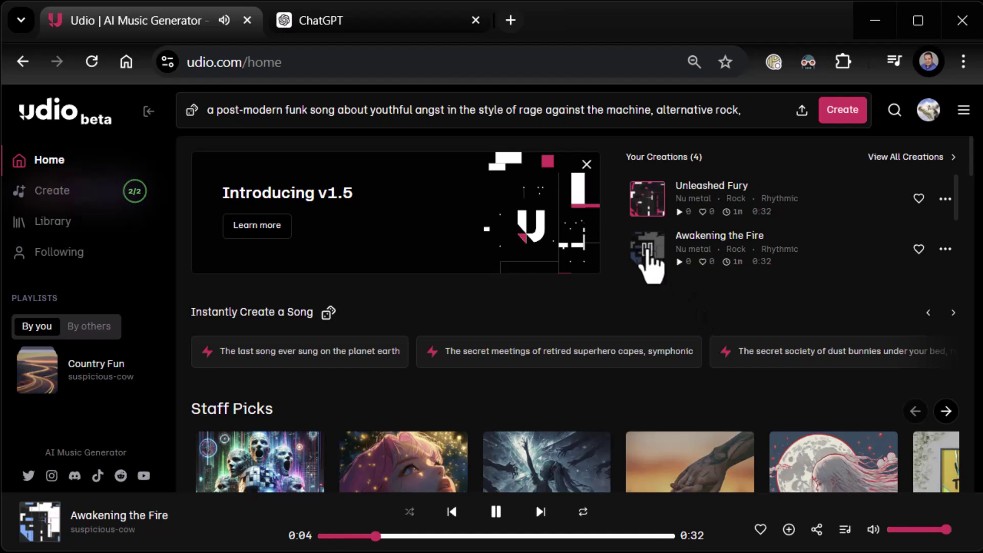
{"action": "left_click", "coordinate": [646, 252]}
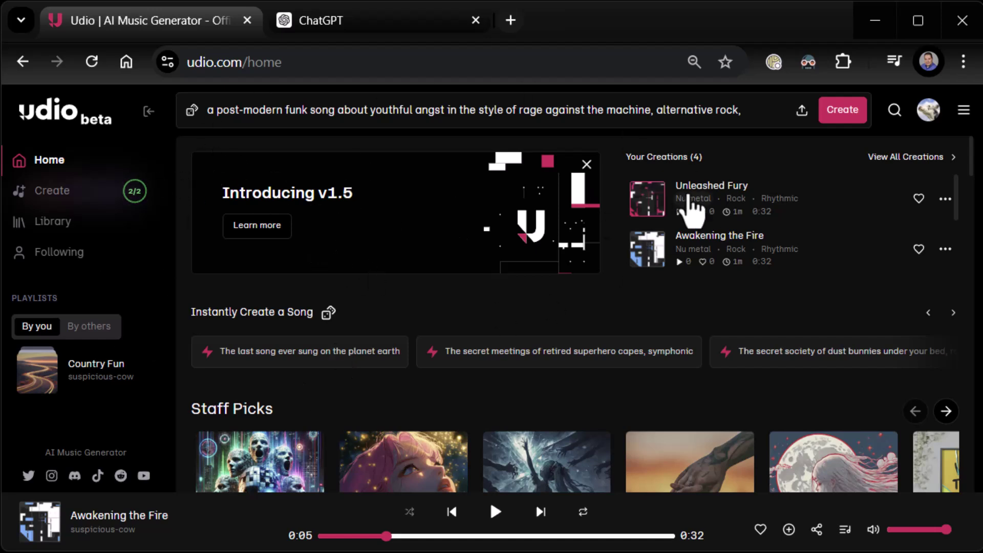
Go to the Advanced Creation Tools page with the udio-32 model and set Lyrics to Custom
{"action": "left_click", "coordinate": [752, 113]}
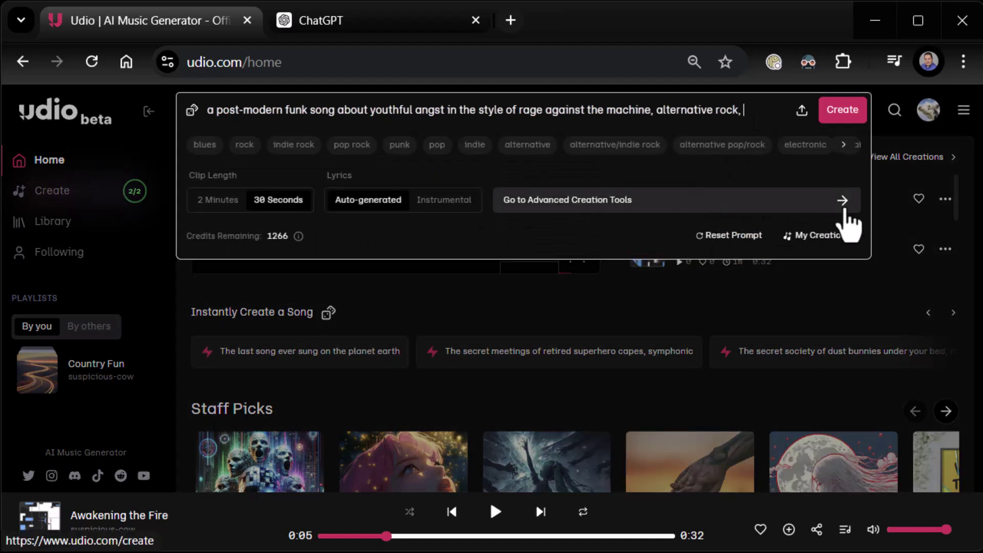
{"action": "left_click", "coordinate": [844, 215]}
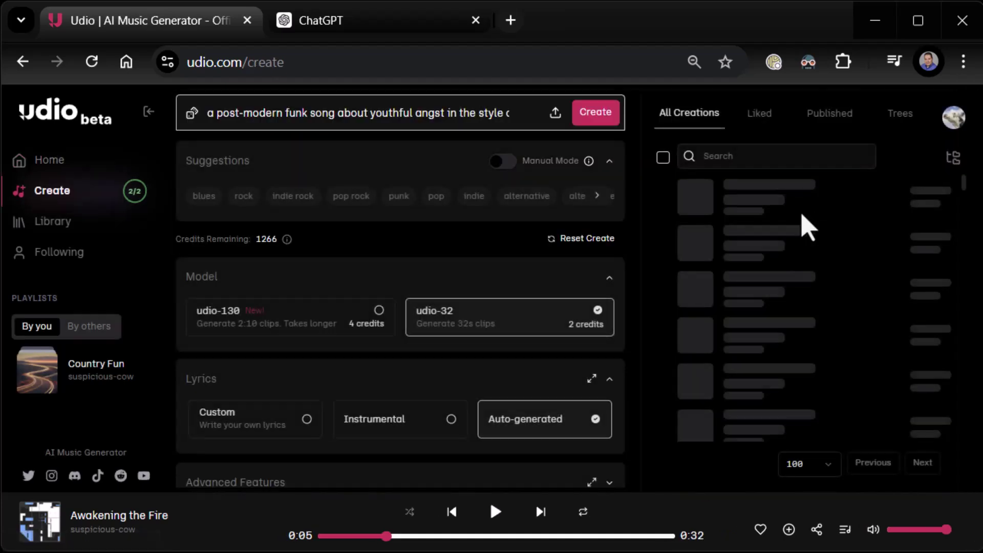
{"action": "scroll", "coordinate": [417, 303], "scroll_direction": "down", "scroll_amount": 1}
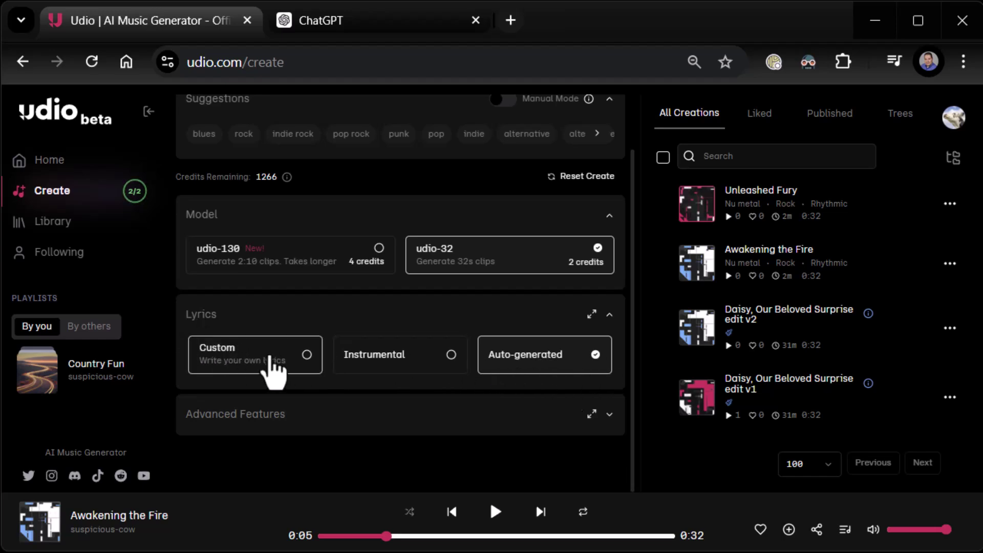
{"action": "left_click", "coordinate": [306, 358]}
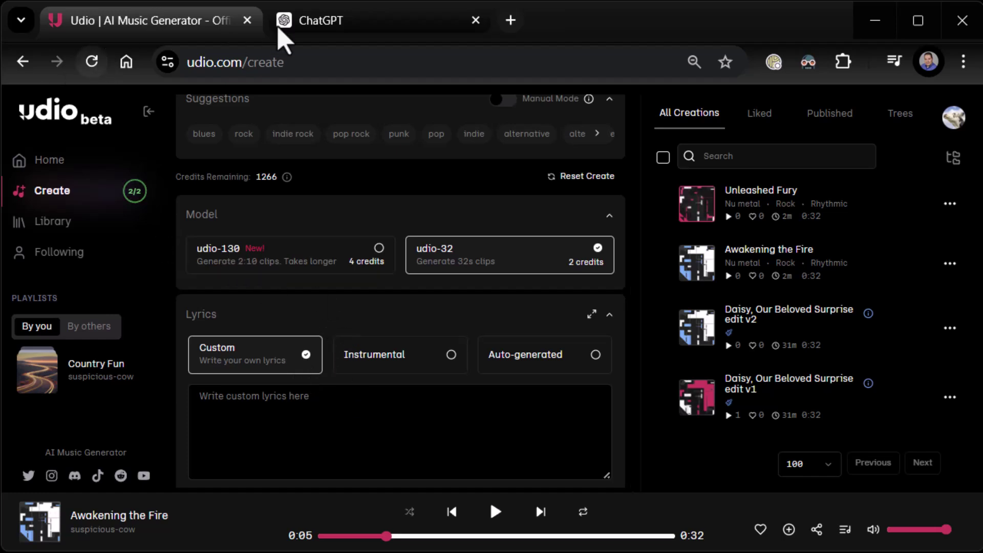
Review ChatGPT's cut-off No Shelter lyrics reply, close that tab, and start a new one
{"action": "left_click", "coordinate": [320, 20]}
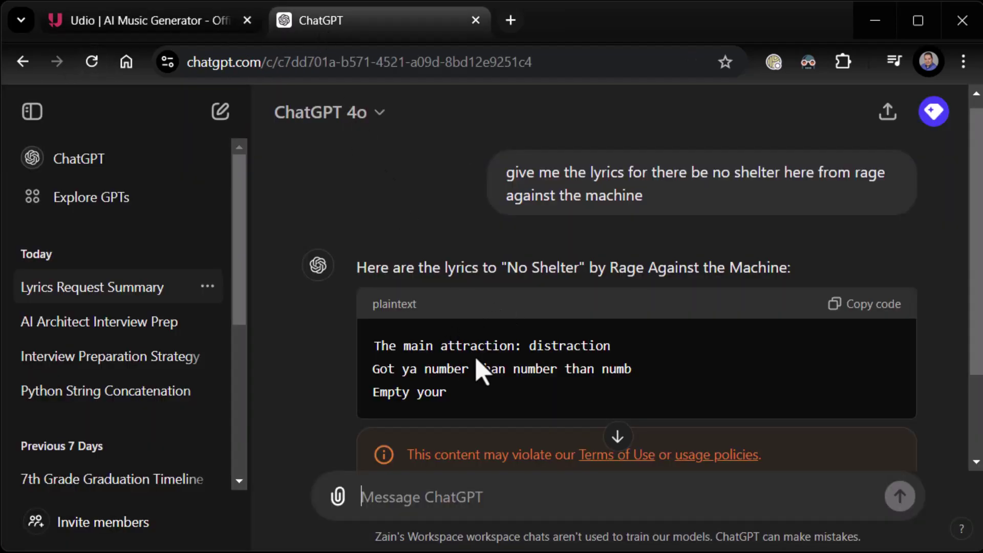
{"action": "scroll", "coordinate": [478, 351], "scroll_direction": "down", "scroll_amount": 3}
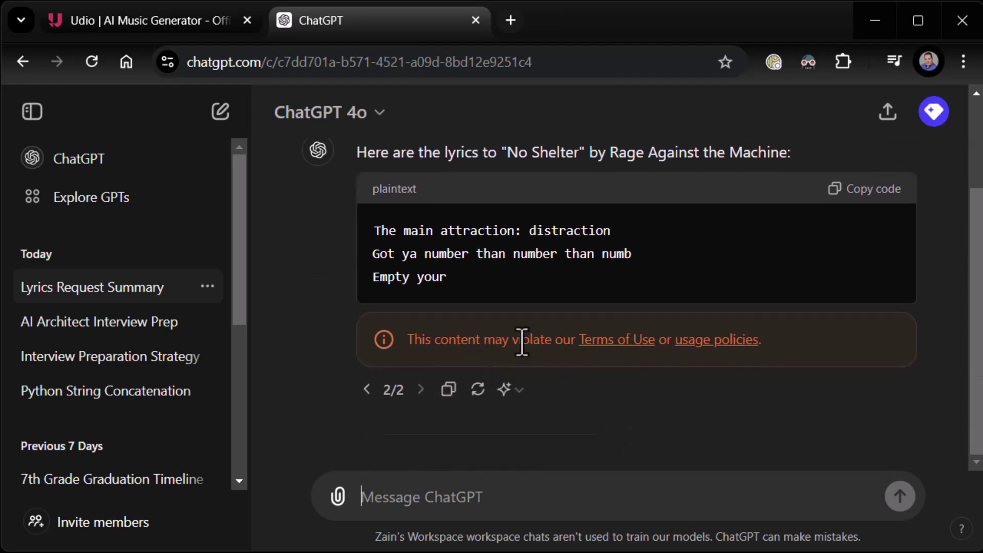
{"action": "left_click", "coordinate": [476, 21]}
{"action": "left_click", "coordinate": [282, 20]}
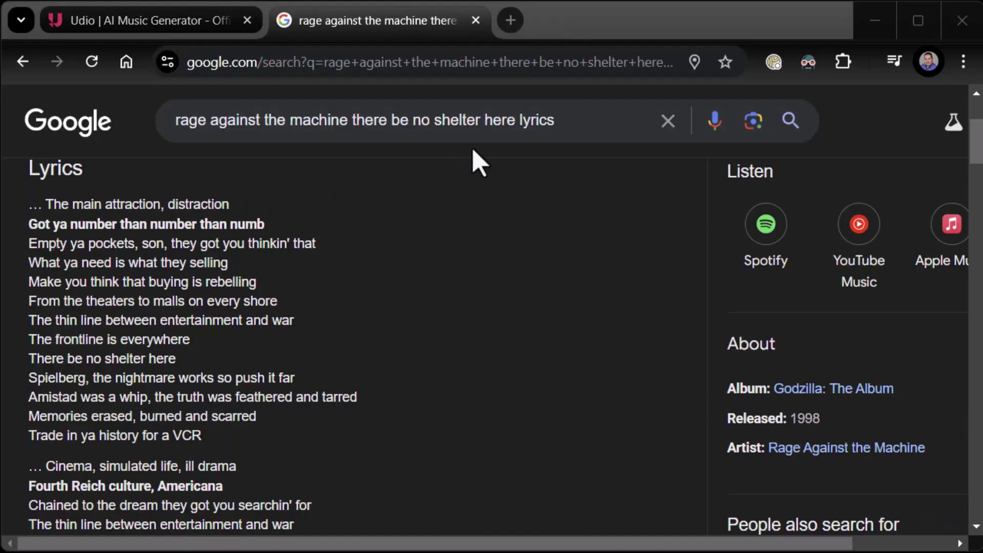
Highlight the No Shelter lyrics from 'The main attraction, distraction' to 'Trade in ya history for a VCR'
{"action": "left_click_drag", "start_coordinate": [28, 204], "coordinate": [317, 434]}
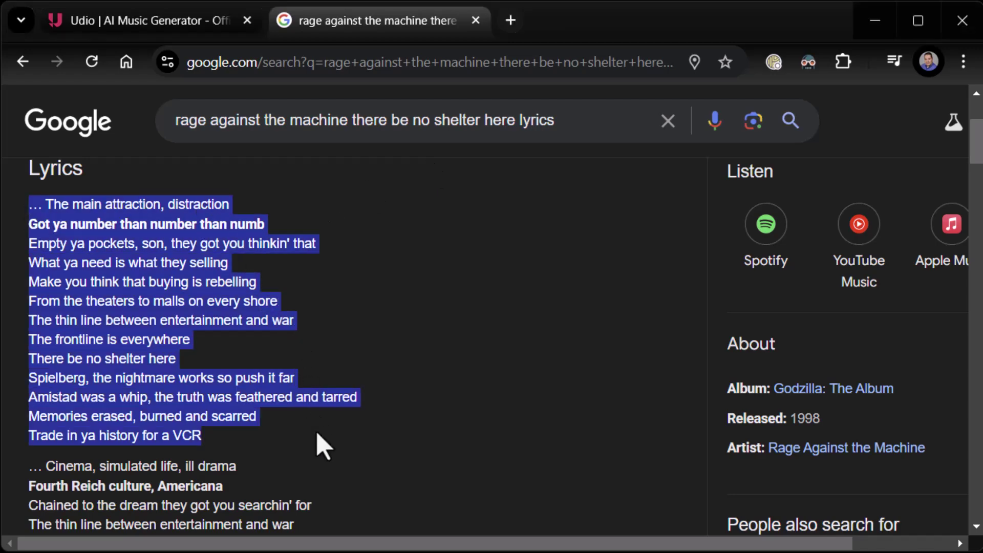
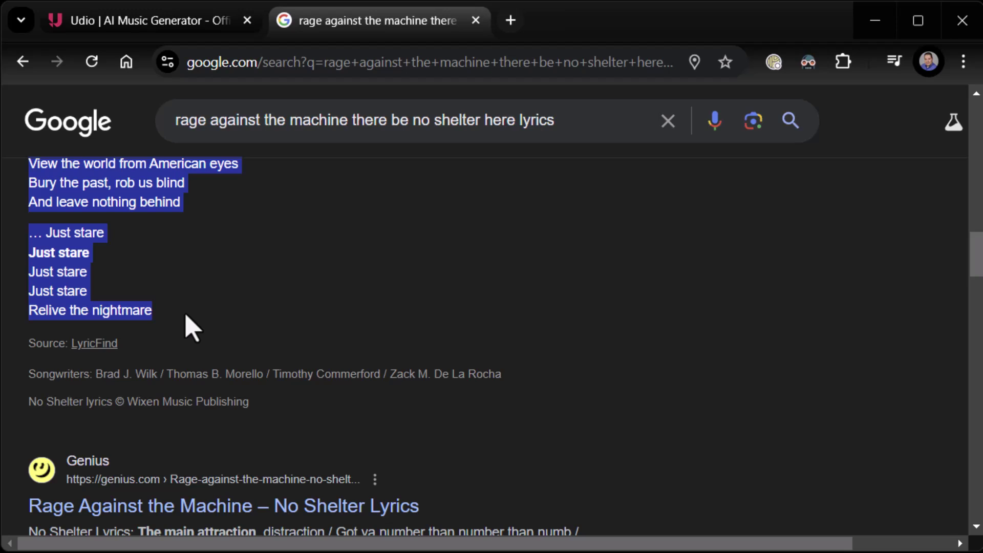
Pick the udio-130 model, paste the copied song lyrics as custom lyrics, and create
{"action": "left_click", "coordinate": [212, 23]}
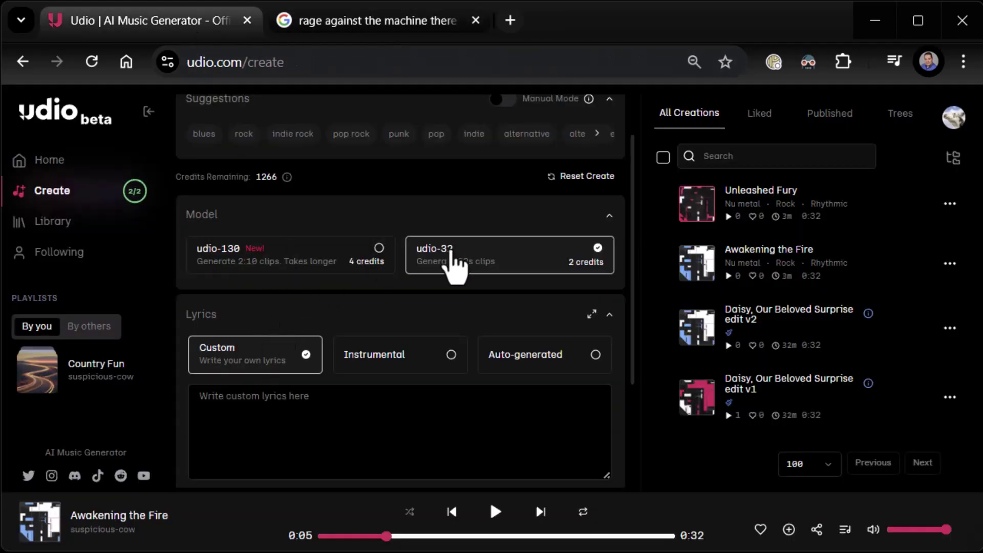
{"action": "left_click", "coordinate": [279, 261]}
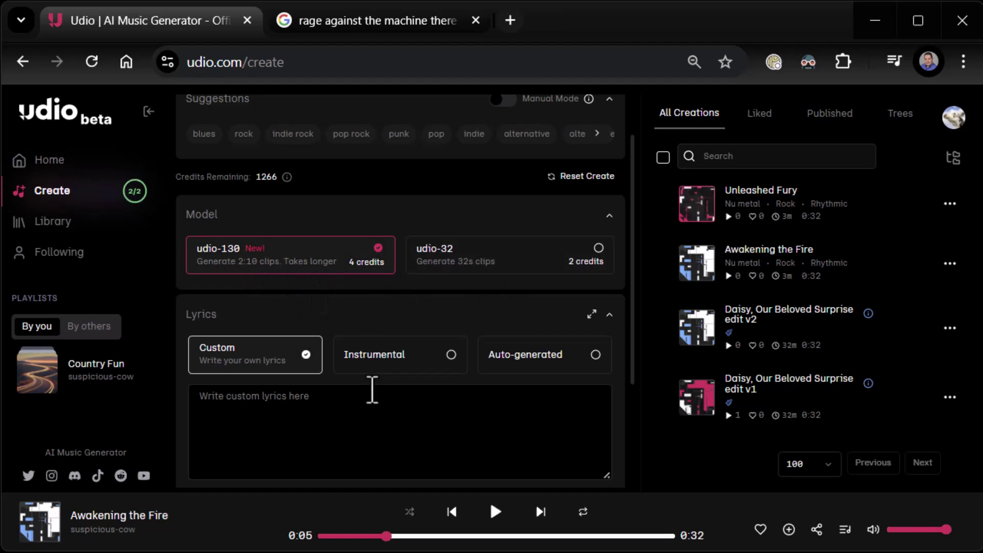
{"action": "left_click", "coordinate": [362, 404]}
{"action": "key", "text": "ctrl+v"}
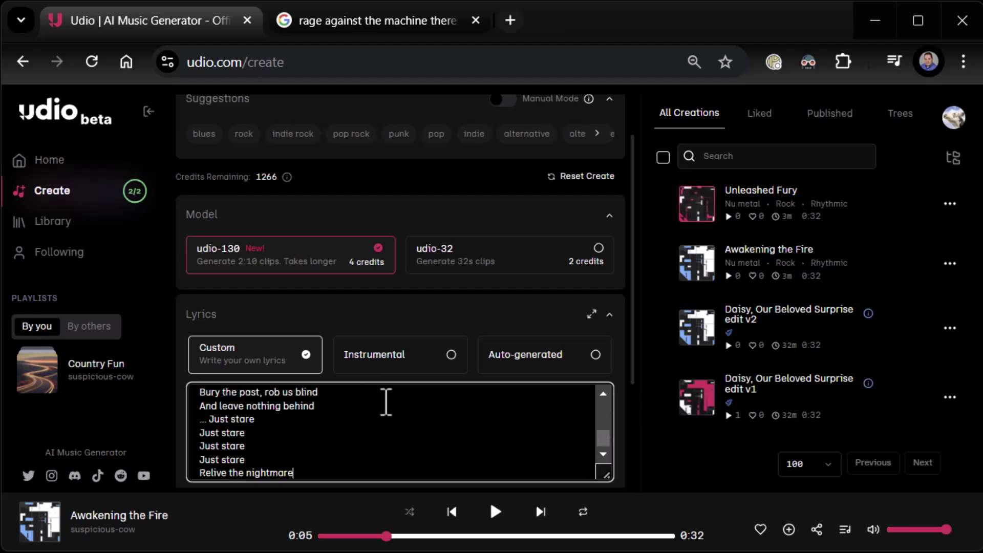
{"action": "scroll", "coordinate": [541, 424], "scroll_direction": "up", "scroll_amount": 10}
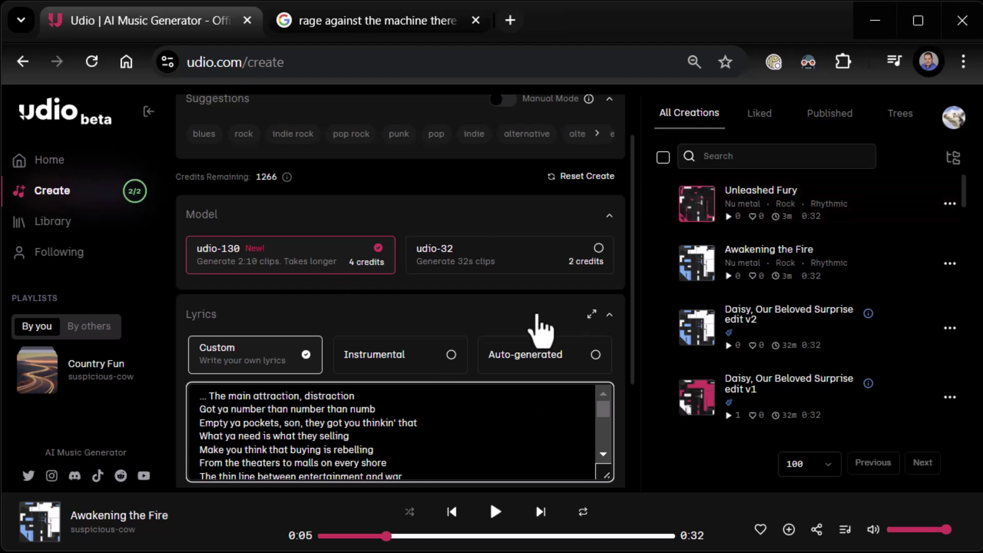
{"action": "scroll", "coordinate": [550, 256], "scroll_direction": "up", "scroll_amount": 1}
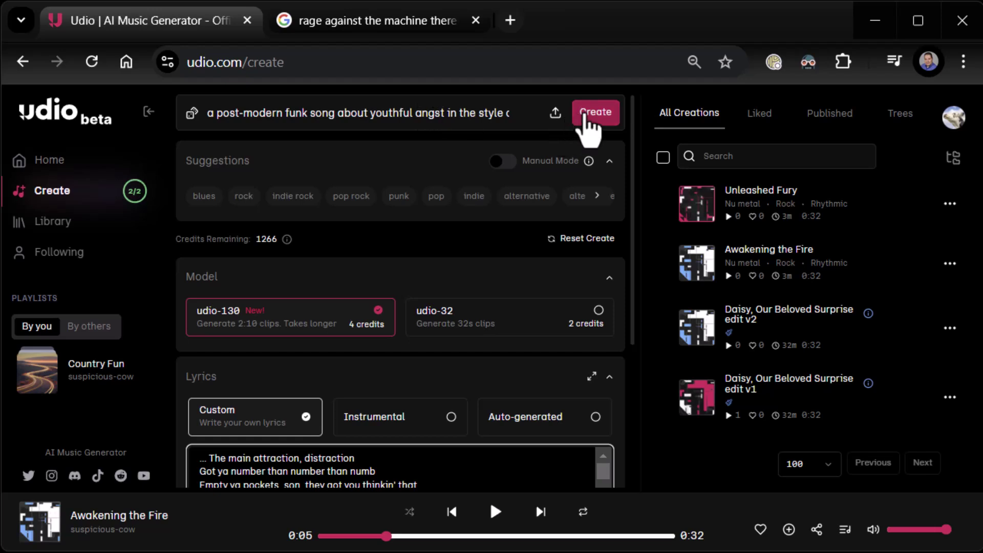
{"action": "left_click", "coordinate": [584, 117]}
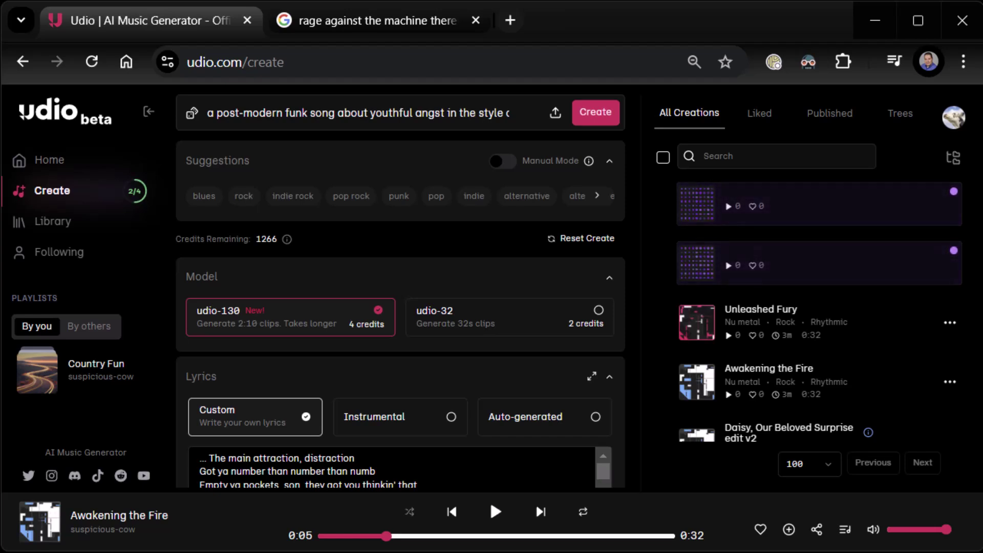
Scroll down to the Custom lyrics box to swap in the reworded lyrics
{"action": "scroll", "coordinate": [400, 277], "scroll_direction": "down", "scroll_amount": 4}
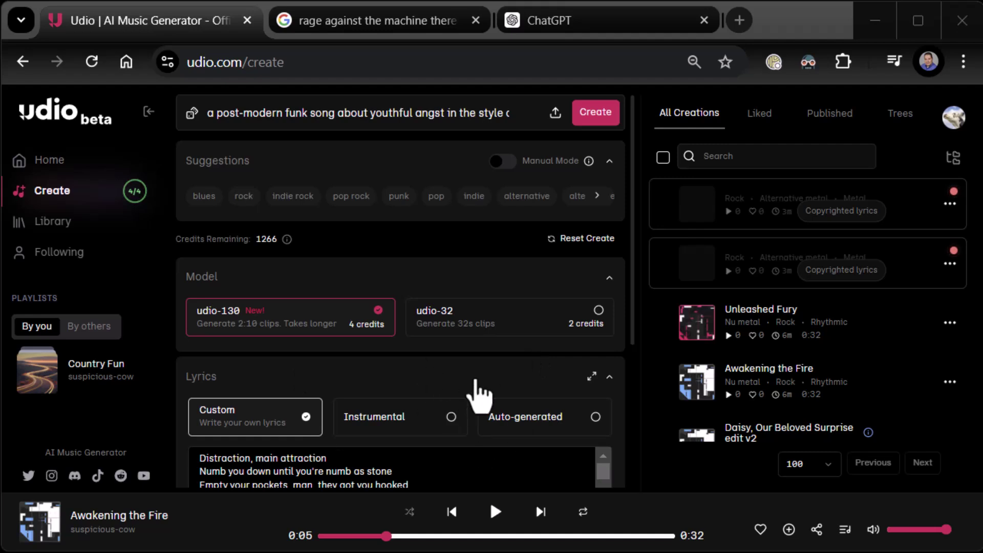
Create from the reworded lyrics, play Chasing Illusions, then play and pause Illusions of Freedom
{"action": "left_click", "coordinate": [594, 115]}
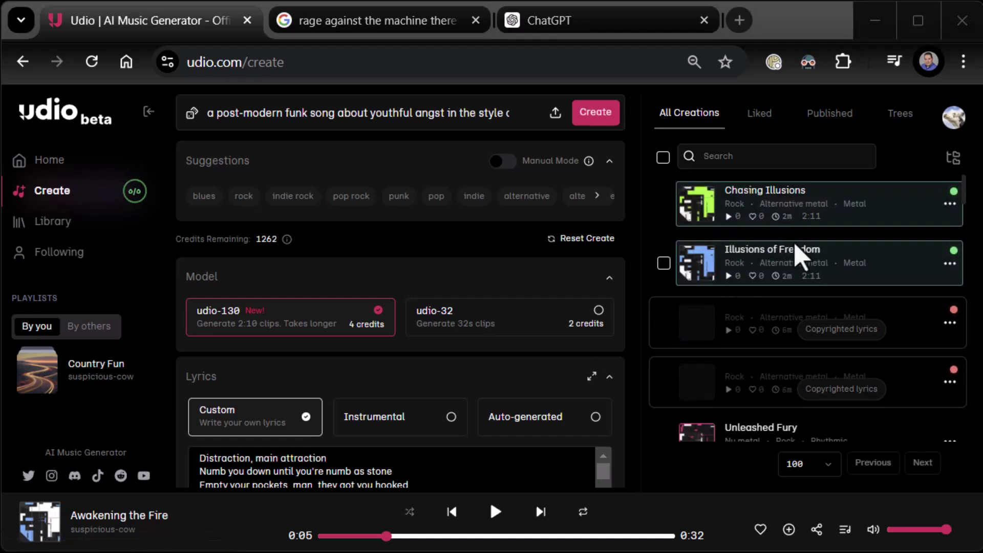
{"action": "left_click", "coordinate": [696, 208]}
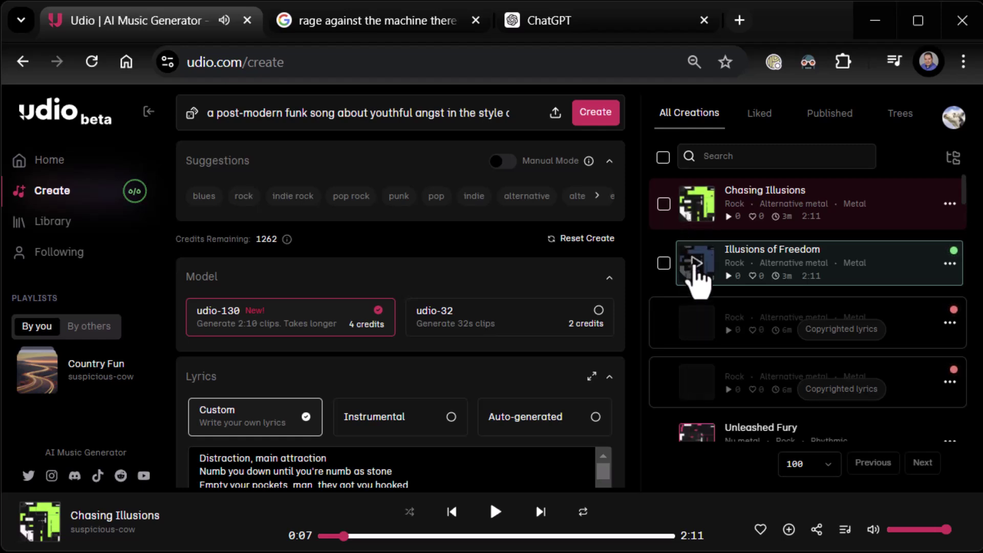
{"action": "left_click", "coordinate": [696, 263]}
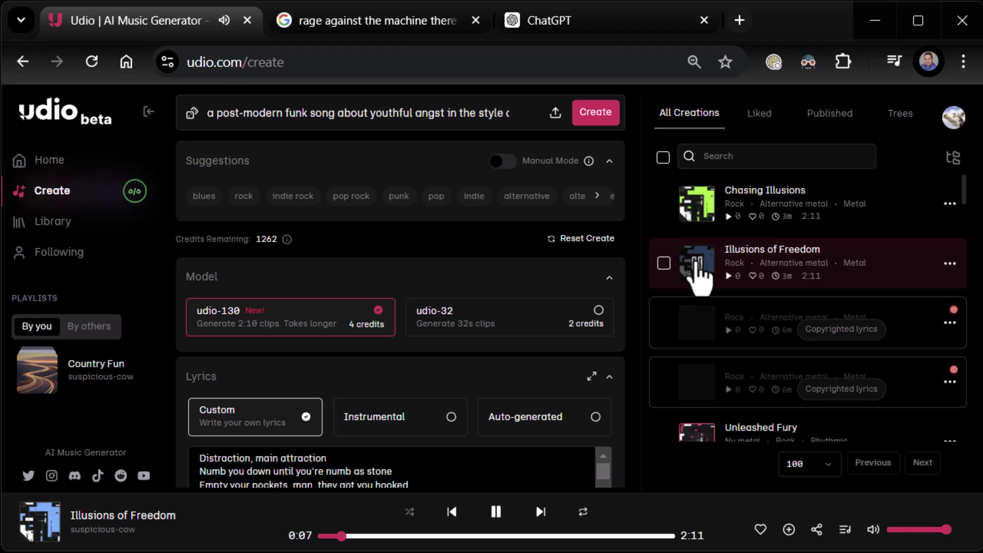
{"action": "left_click", "coordinate": [699, 272]}
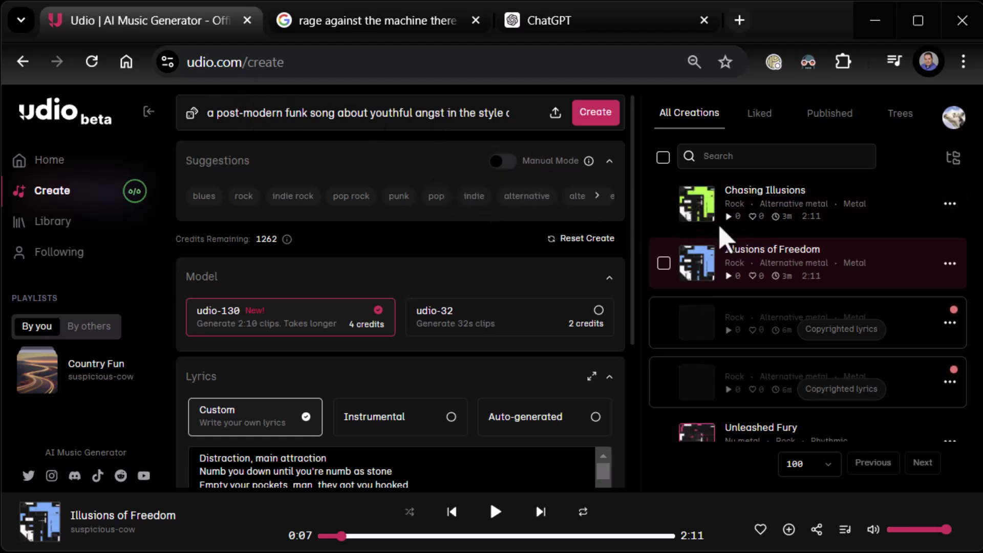
Check the lyrics, then create two more clips with Manual Mode switched on
{"action": "scroll", "coordinate": [484, 295], "scroll_direction": "down", "scroll_amount": 3}
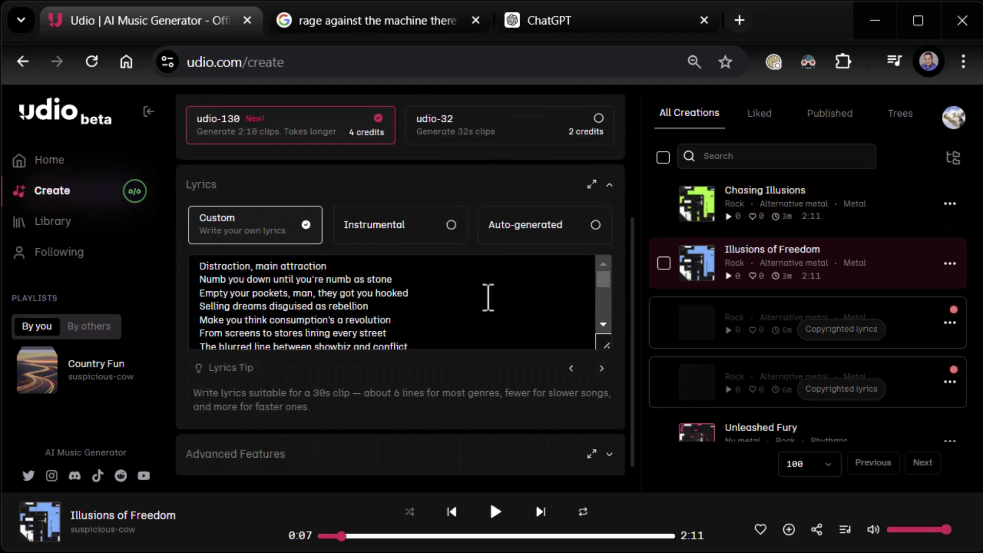
{"action": "scroll", "coordinate": [488, 298], "scroll_direction": "up", "scroll_amount": 3}
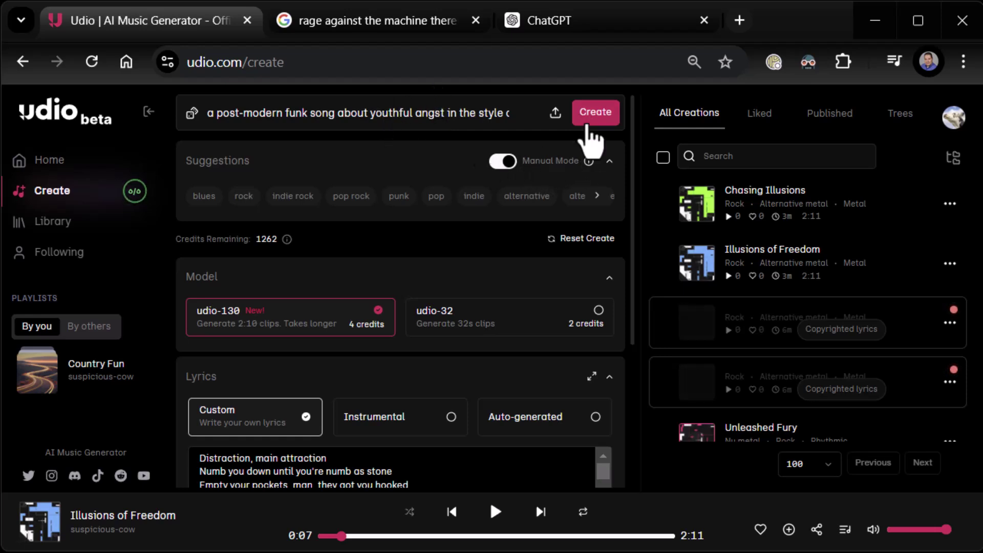
{"action": "left_click", "coordinate": [594, 114]}
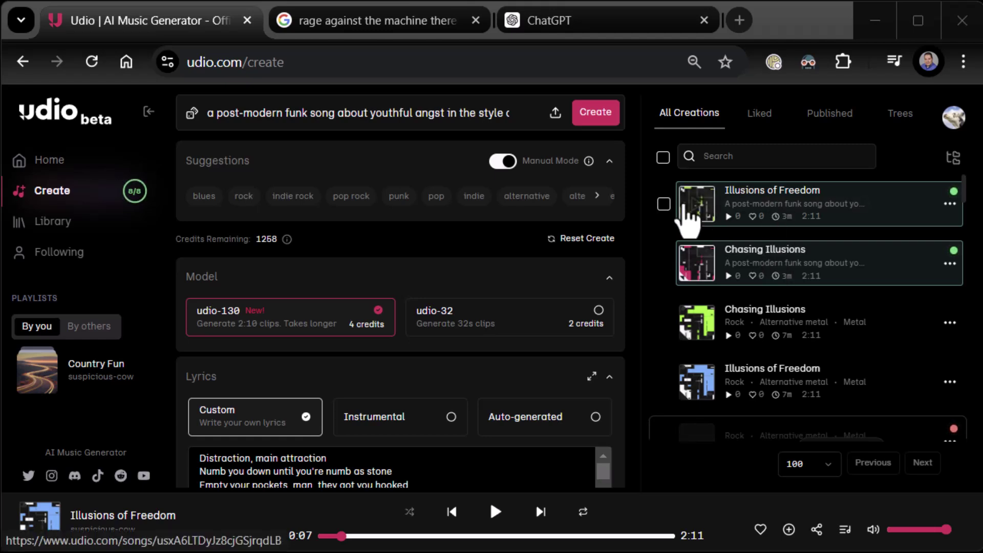
Play and pause the new Illusions of Freedom, then play Chasing Illusions from about 0:25
{"action": "left_click", "coordinate": [697, 205]}
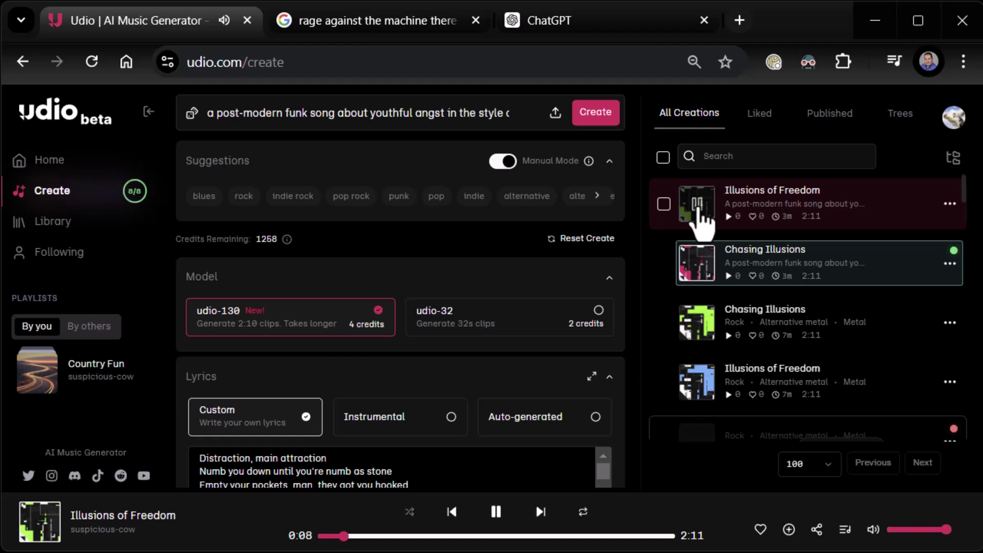
{"action": "left_click", "coordinate": [697, 205]}
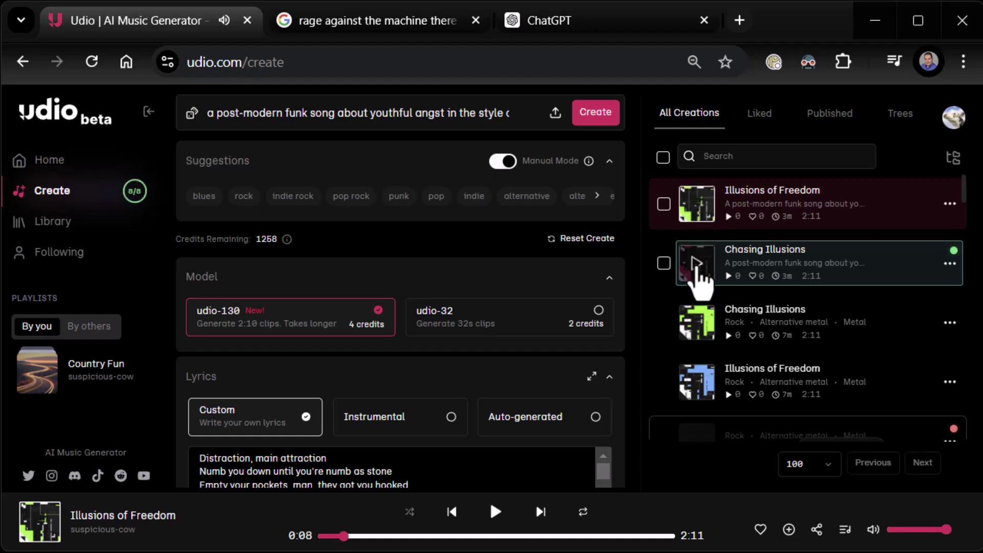
{"action": "left_click", "coordinate": [696, 263]}
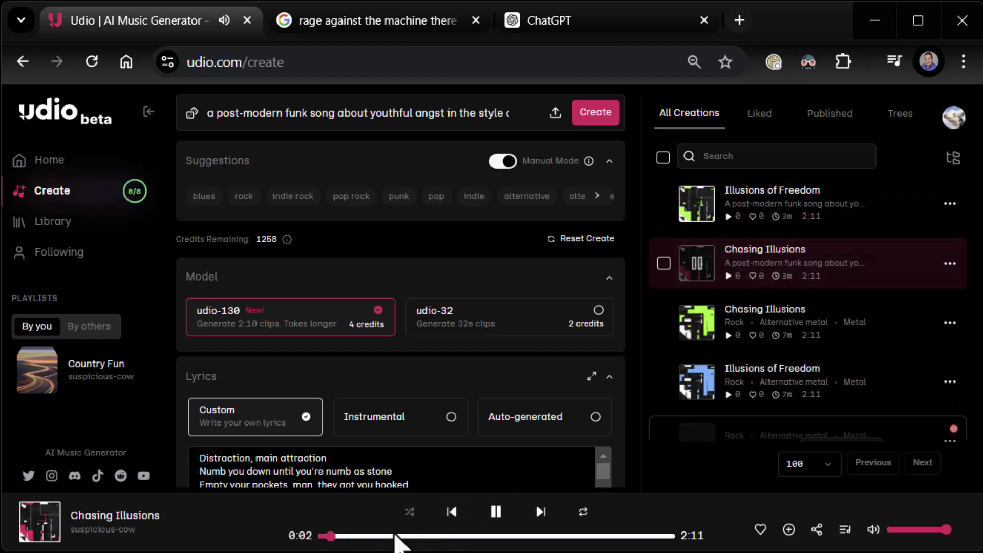
{"action": "left_click", "coordinate": [393, 535]}
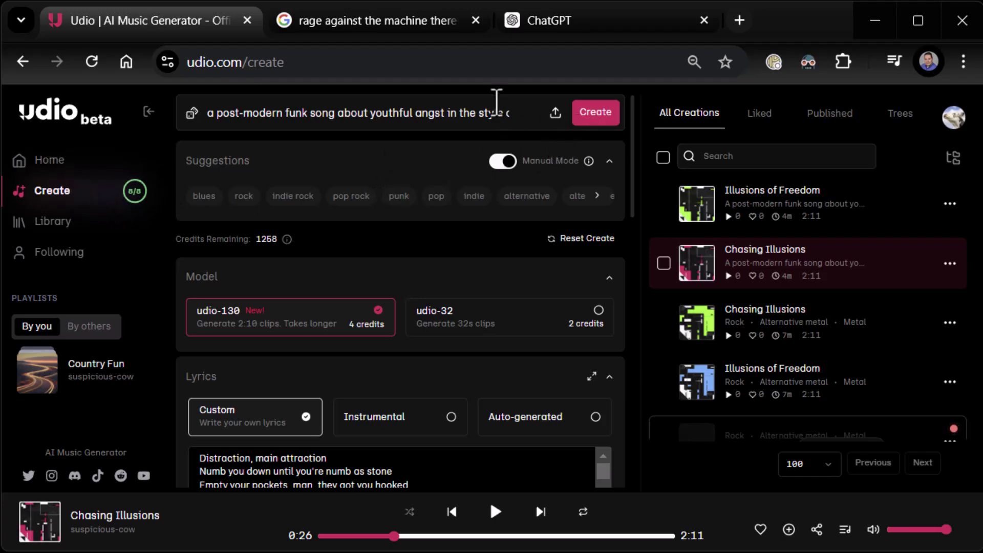
Leave and return to the Create page so it resets to udio-32 with auto-generated lyrics
{"action": "scroll", "coordinate": [543, 266], "scroll_direction": "down", "scroll_amount": 10}
{"action": "scroll", "coordinate": [537, 313], "scroll_direction": "up", "scroll_amount": 10}
{"action": "left_click", "coordinate": [506, 115]}
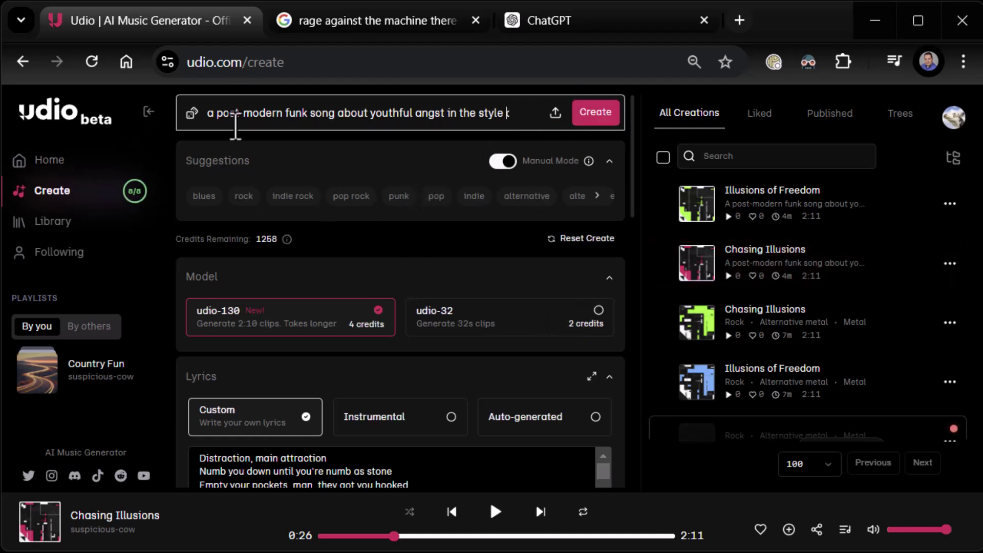
{"action": "left_click", "coordinate": [51, 193]}
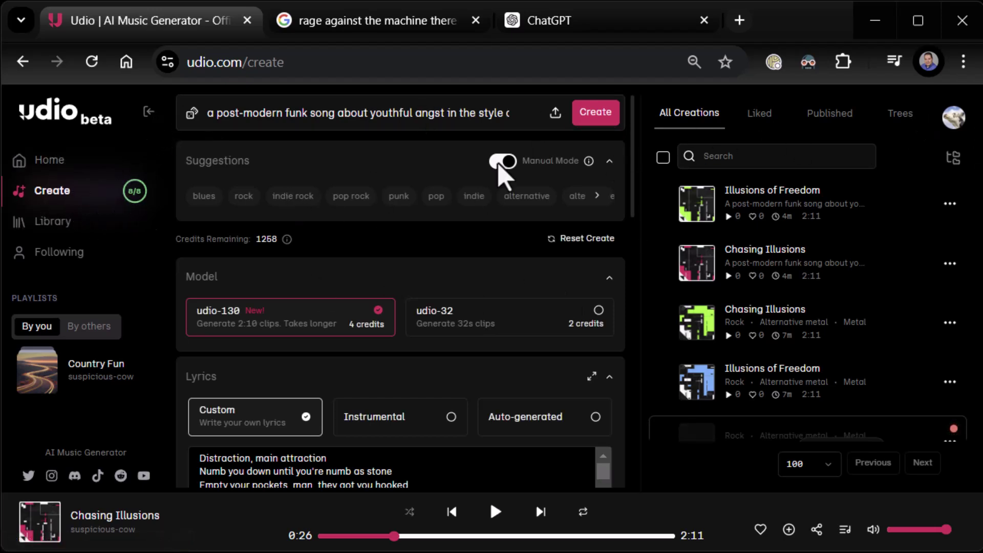
{"action": "left_click", "coordinate": [399, 121]}
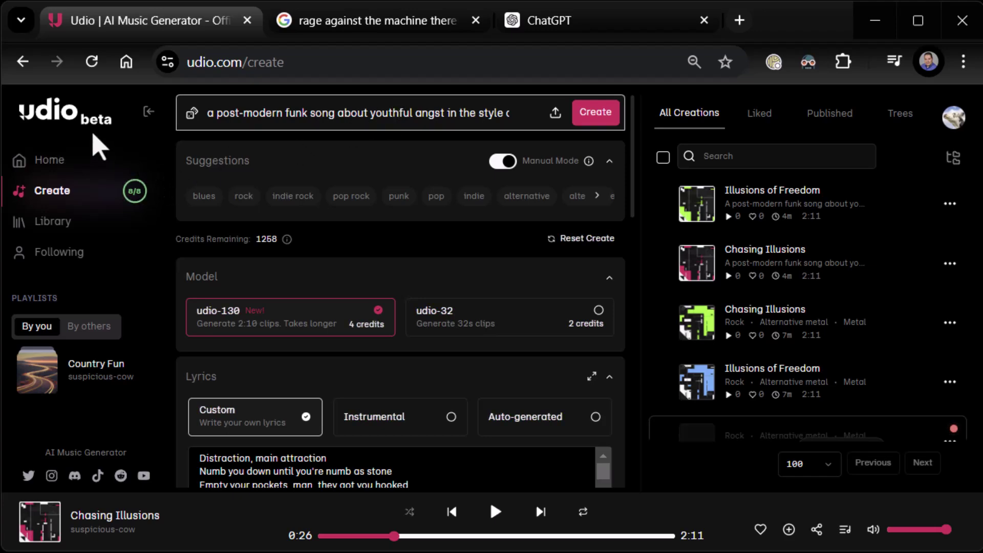
{"action": "left_click", "coordinate": [45, 163]}
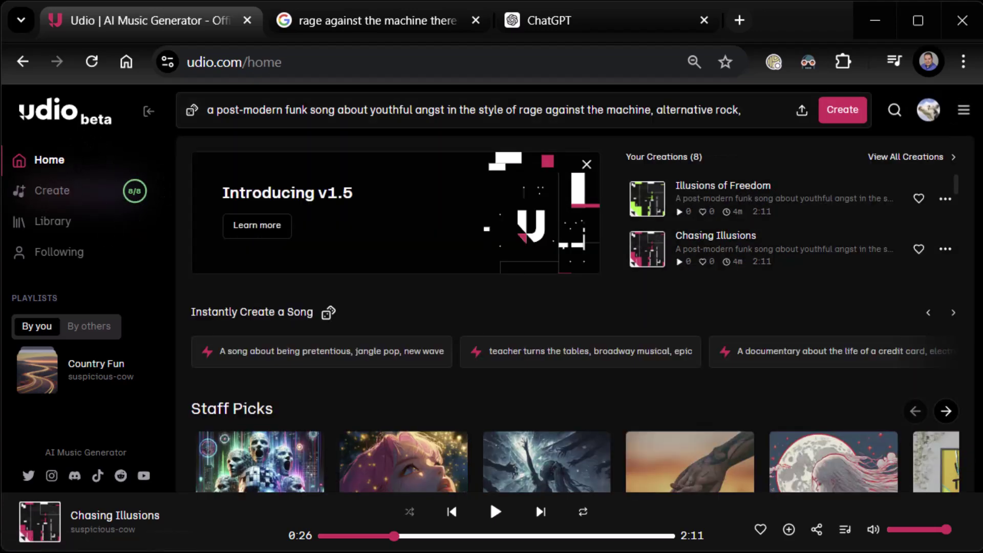
{"action": "key", "text": "alt+Left"}
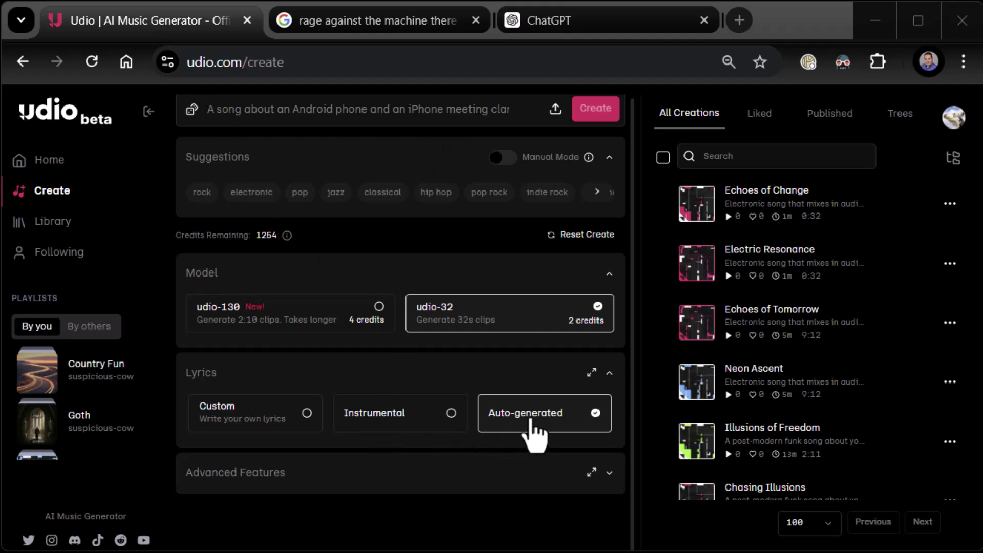
Expand Advanced Features and scroll through the generation sliders, then back up
{"action": "left_click", "coordinate": [582, 460]}
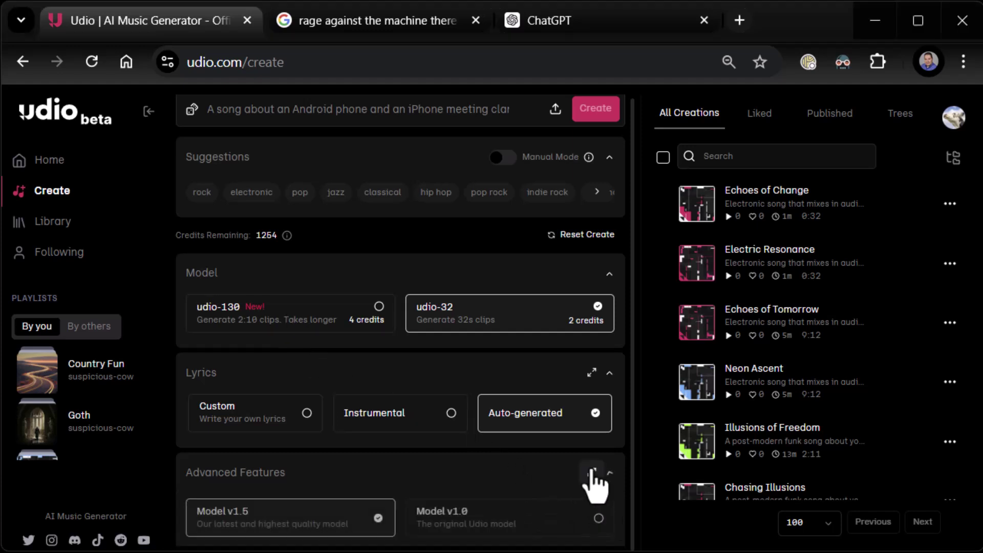
{"action": "scroll", "coordinate": [506, 296], "scroll_direction": "down", "scroll_amount": 5}
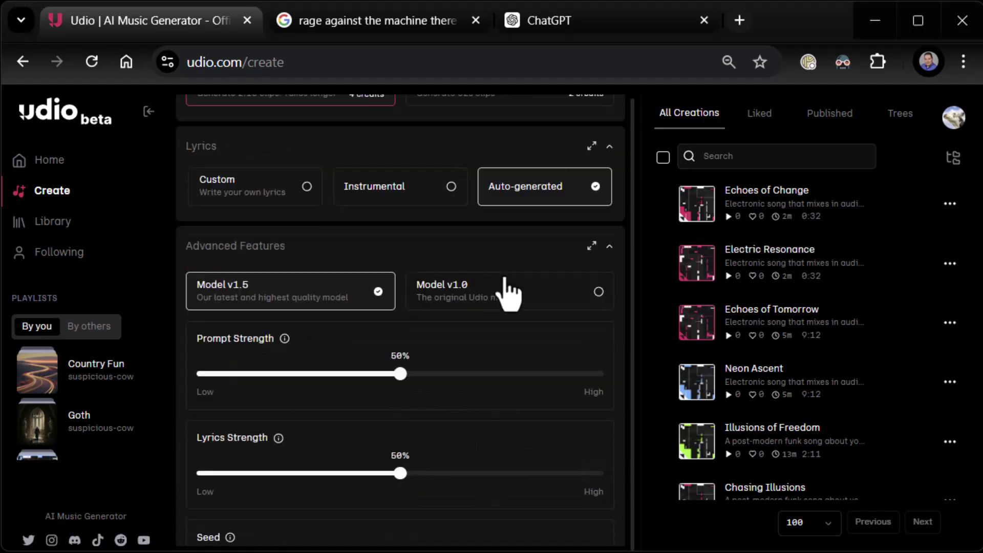
{"action": "scroll", "coordinate": [454, 275], "scroll_direction": "down", "scroll_amount": 2}
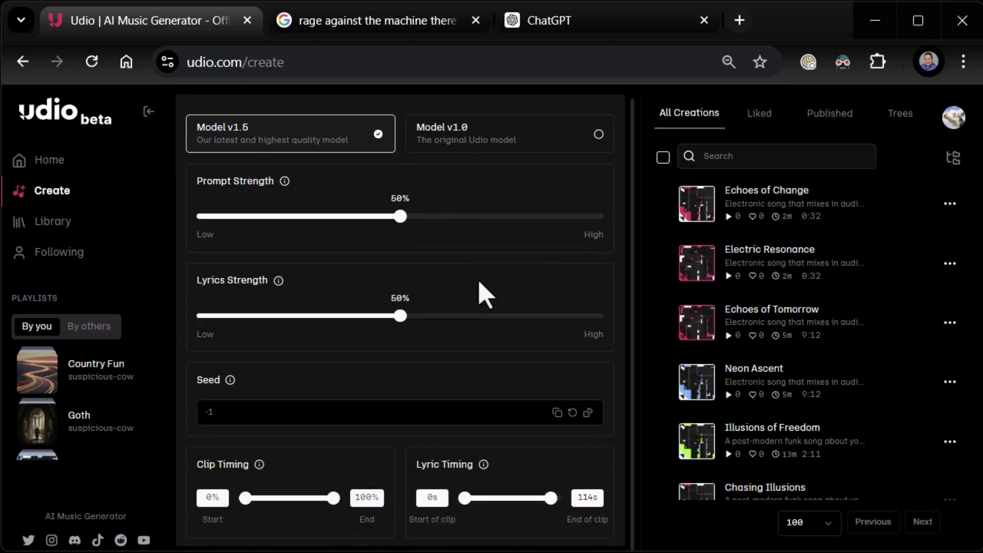
{"action": "scroll", "coordinate": [466, 276], "scroll_direction": "up", "scroll_amount": 2}
{"action": "scroll", "coordinate": [449, 298], "scroll_direction": "down", "scroll_amount": 3}
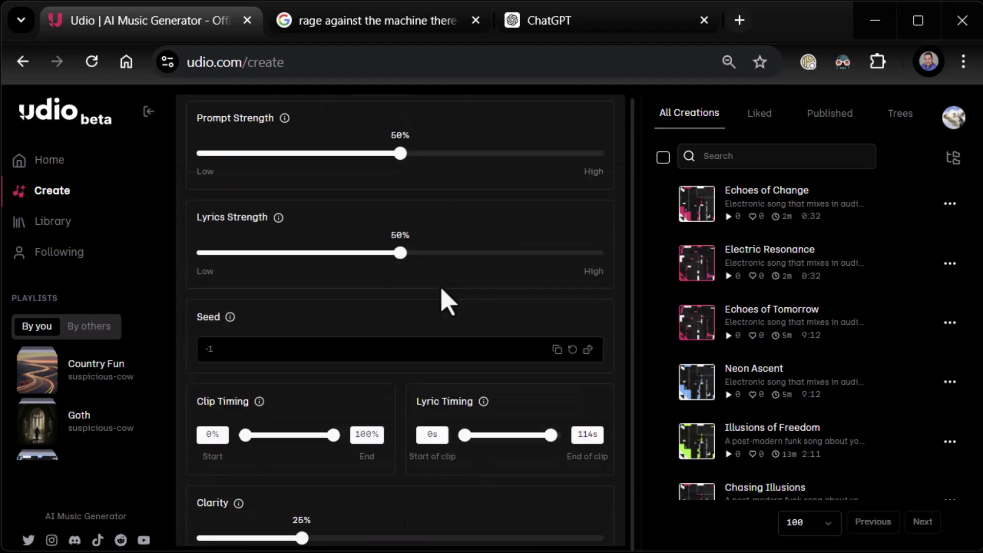
{"action": "scroll", "coordinate": [409, 277], "scroll_direction": "up", "scroll_amount": 3}
{"action": "scroll", "coordinate": [333, 328], "scroll_direction": "down", "scroll_amount": 2}
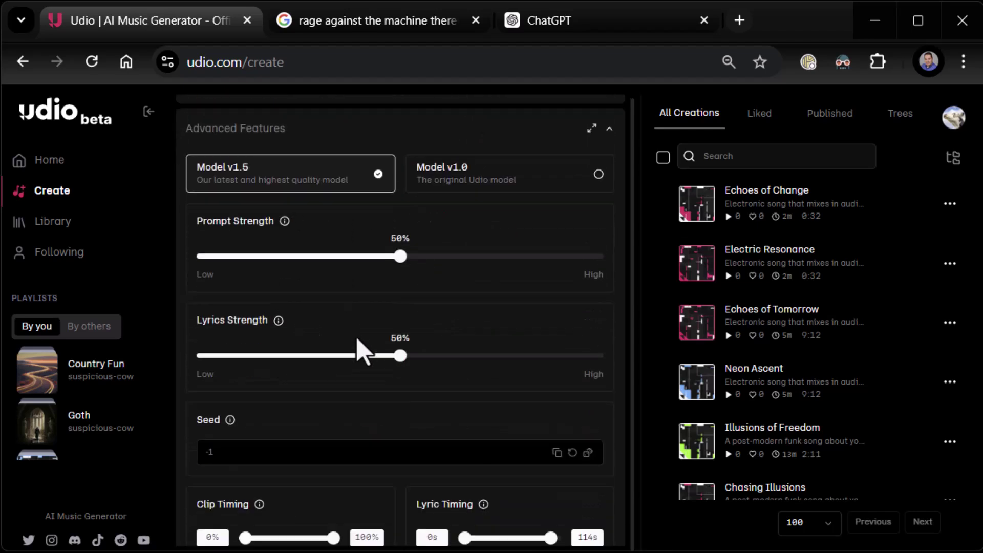
{"action": "scroll", "coordinate": [392, 324], "scroll_direction": "down", "scroll_amount": 2}
{"action": "scroll", "coordinate": [429, 392], "scroll_direction": "down", "scroll_amount": 1}
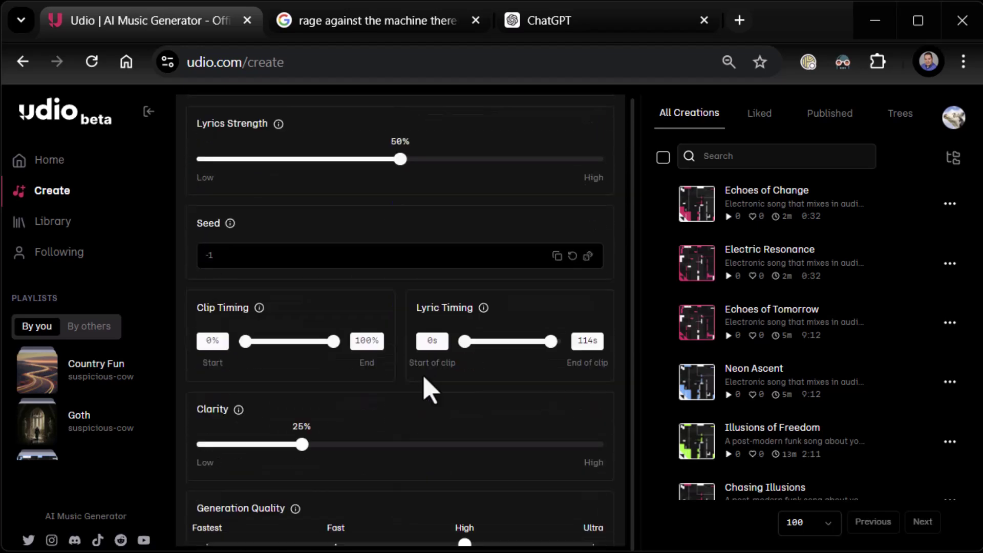
{"action": "scroll", "coordinate": [429, 391], "scroll_direction": "down", "scroll_amount": 1}
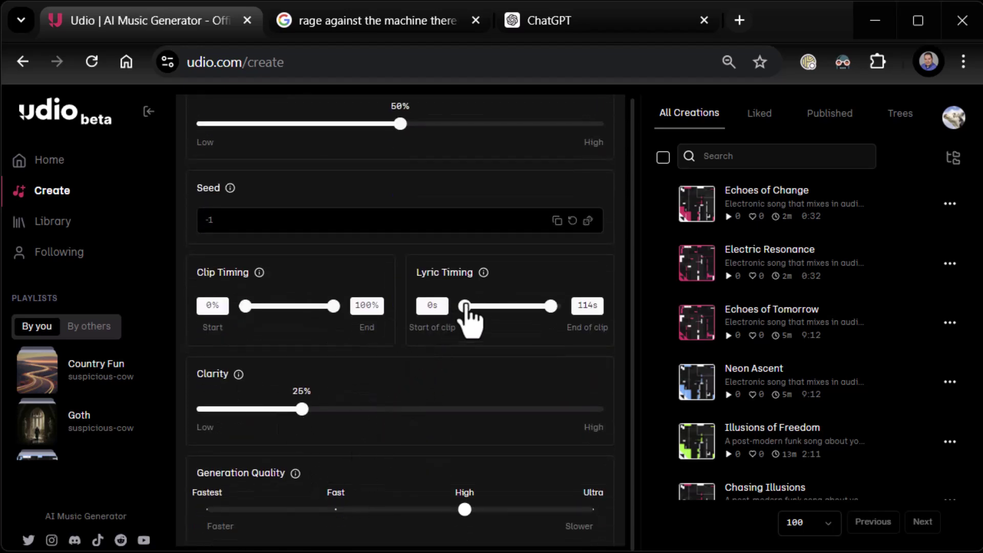
{"action": "scroll", "coordinate": [404, 397], "scroll_direction": "down", "scroll_amount": 2}
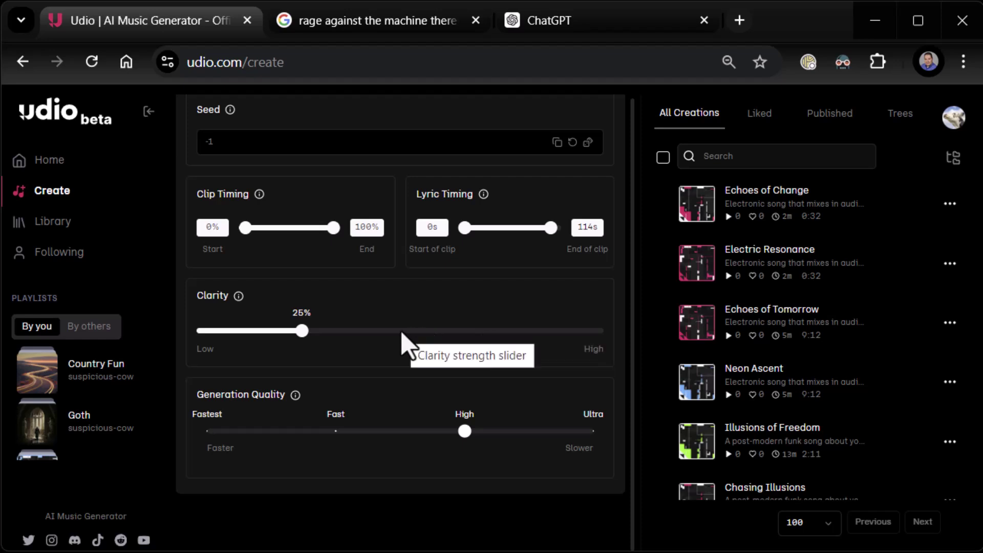
{"action": "scroll", "coordinate": [402, 343], "scroll_direction": "up", "scroll_amount": 5}
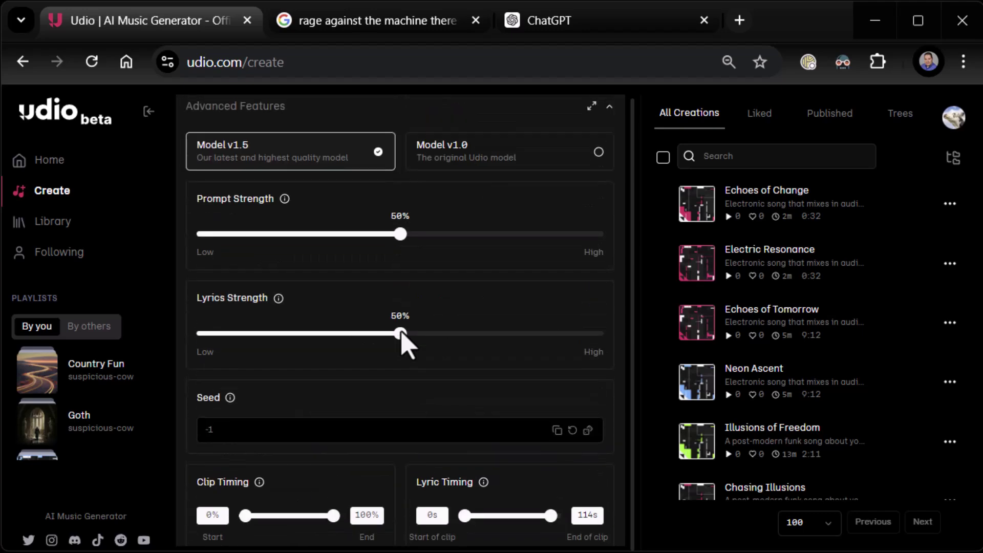
{"action": "scroll", "coordinate": [402, 343], "scroll_direction": "up", "scroll_amount": 5}
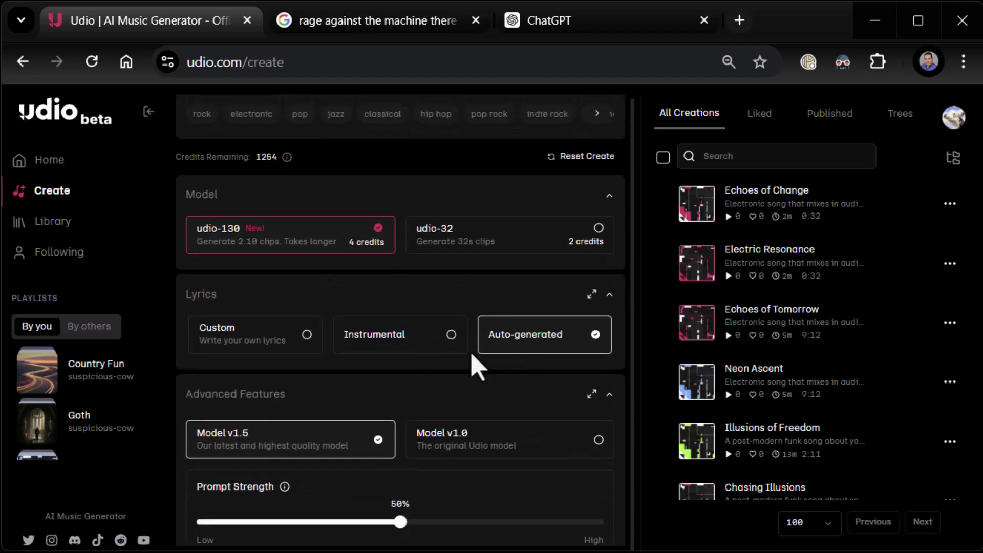
{"action": "scroll", "coordinate": [476, 365], "scroll_direction": "up", "scroll_amount": 2}
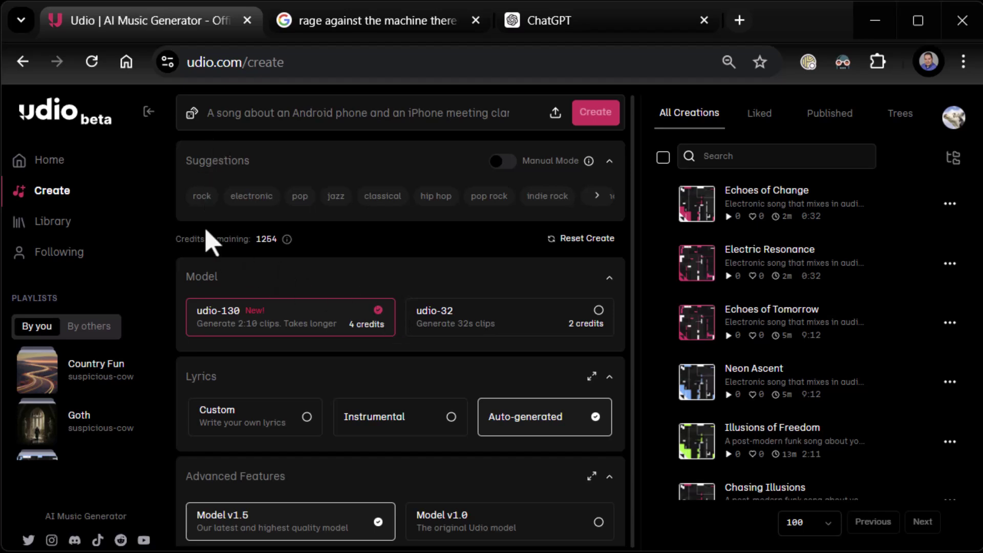
{"action": "left_click", "coordinate": [52, 243]}
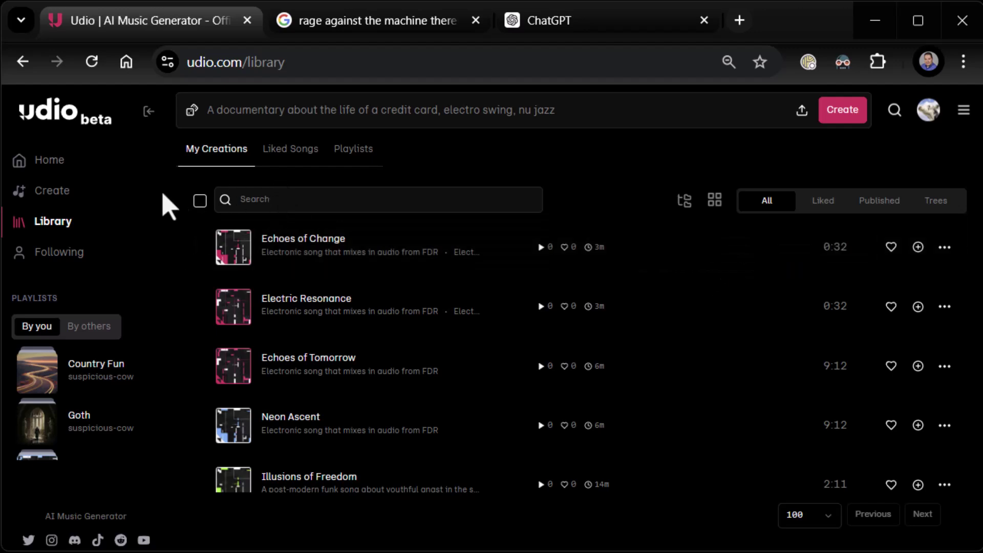
Go to the Home page and scroll down to the Trending songs
{"action": "left_click", "coordinate": [49, 162]}
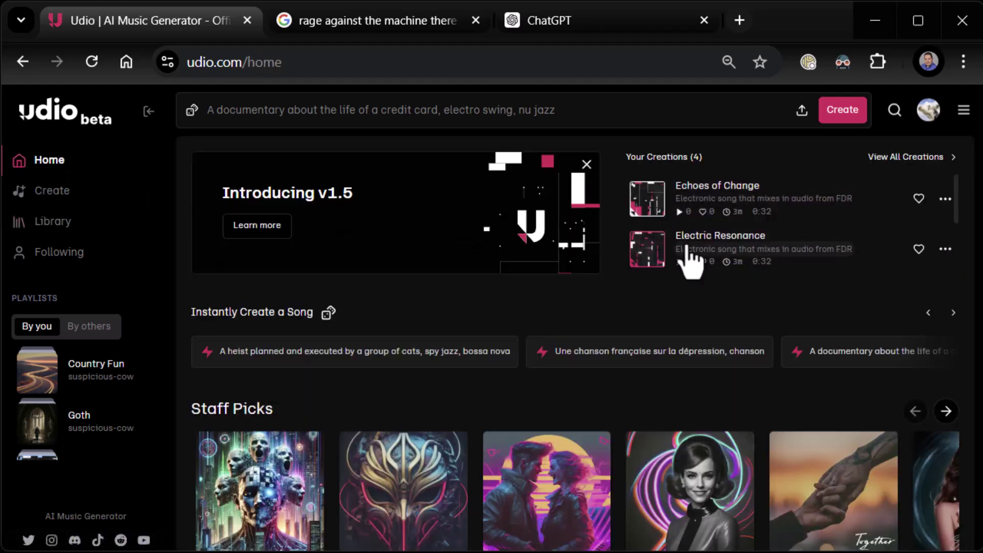
{"action": "scroll", "coordinate": [741, 251], "scroll_direction": "down", "scroll_amount": 2}
{"action": "scroll", "coordinate": [877, 315], "scroll_direction": "down", "scroll_amount": 3}
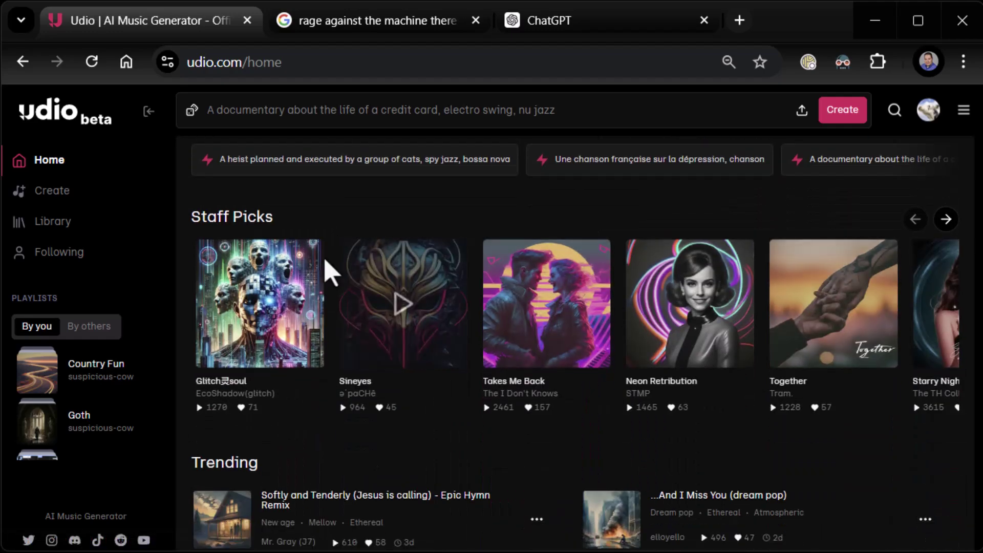
{"action": "scroll", "coordinate": [531, 316], "scroll_direction": "down", "scroll_amount": 3}
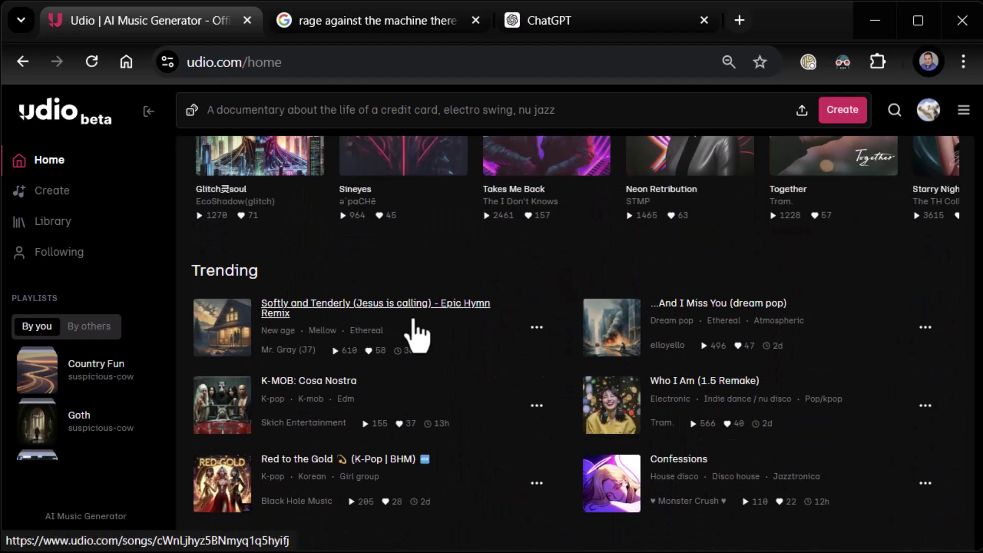
{"action": "scroll", "coordinate": [450, 363], "scroll_direction": "down", "scroll_amount": 5}
{"action": "scroll", "coordinate": [384, 438], "scroll_direction": "down", "scroll_amount": 4}
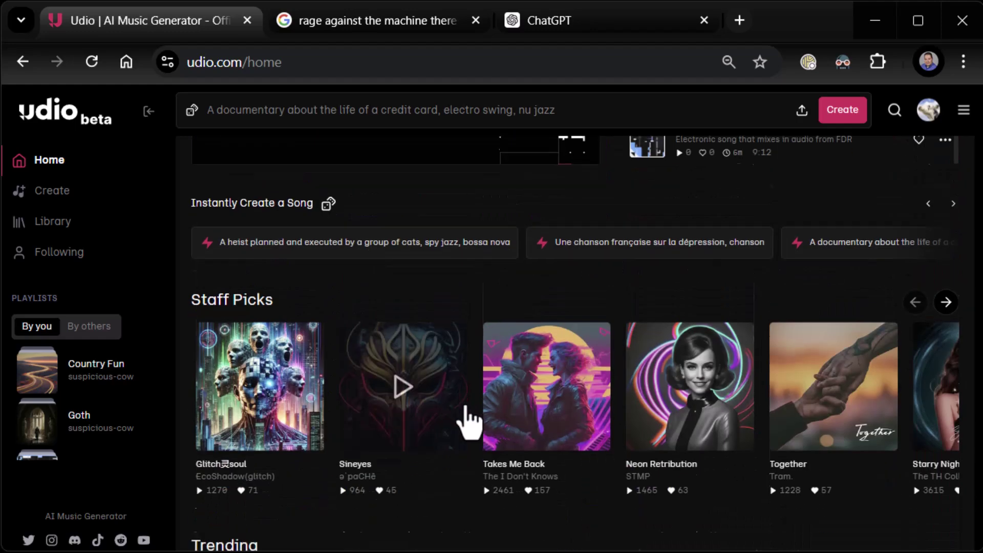
{"action": "scroll", "coordinate": [409, 384], "scroll_direction": "down", "scroll_amount": 4}
Open the Softly and Tenderly song page, return Home, and scroll to Staff Picks
{"action": "left_click", "coordinate": [327, 312]}
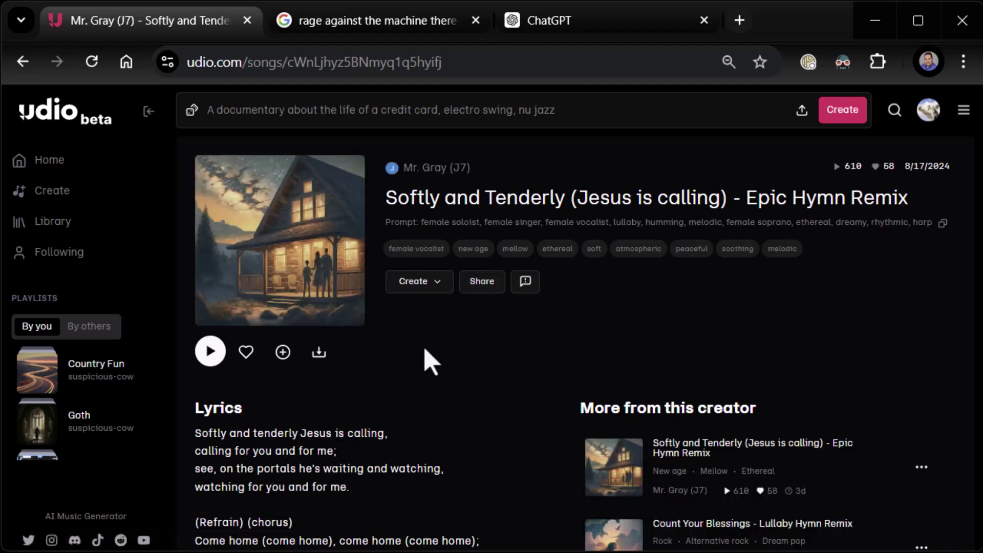
{"action": "left_click", "coordinate": [23, 62]}
{"action": "scroll", "coordinate": [409, 369], "scroll_direction": "down", "scroll_amount": 4}
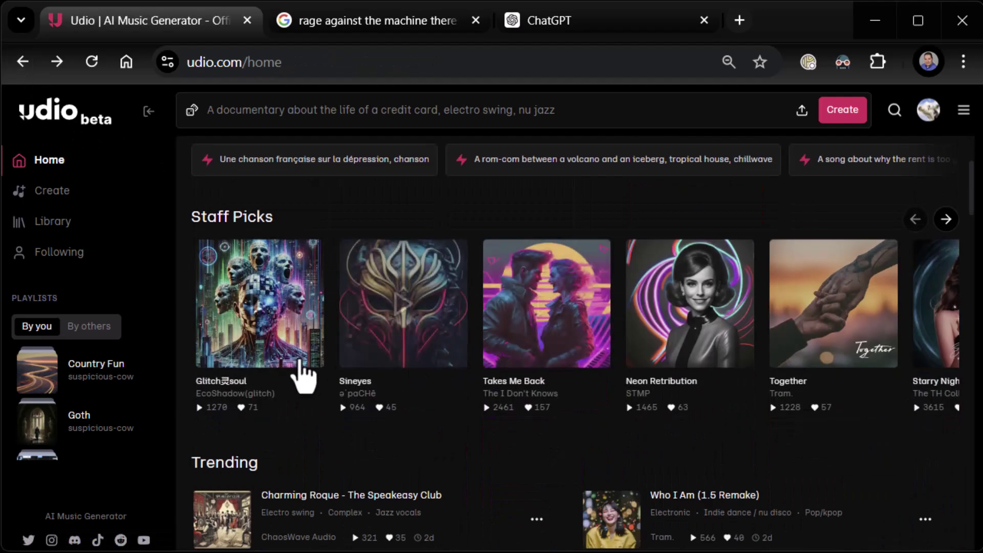
Open the Glitch灵soul staff pick's page, start it playing, and peek at its create options
{"action": "left_click", "coordinate": [215, 384]}
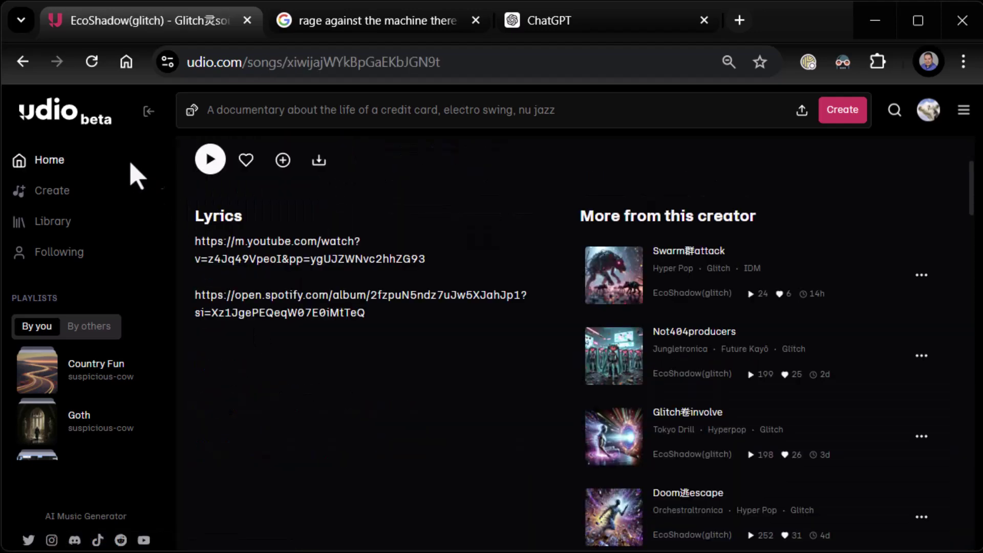
{"action": "left_click", "coordinate": [22, 62]}
{"action": "left_click", "coordinate": [261, 309]}
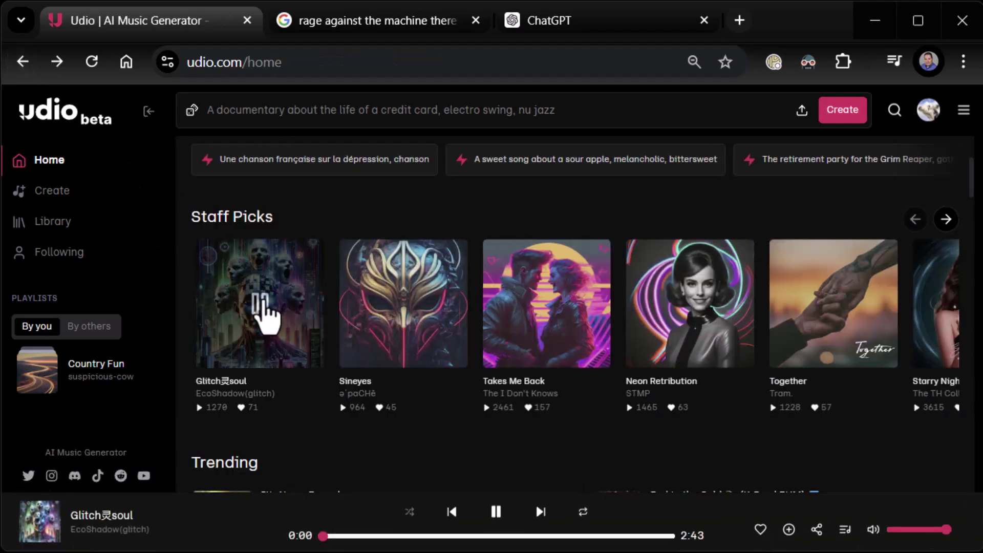
{"action": "left_click", "coordinate": [234, 385]}
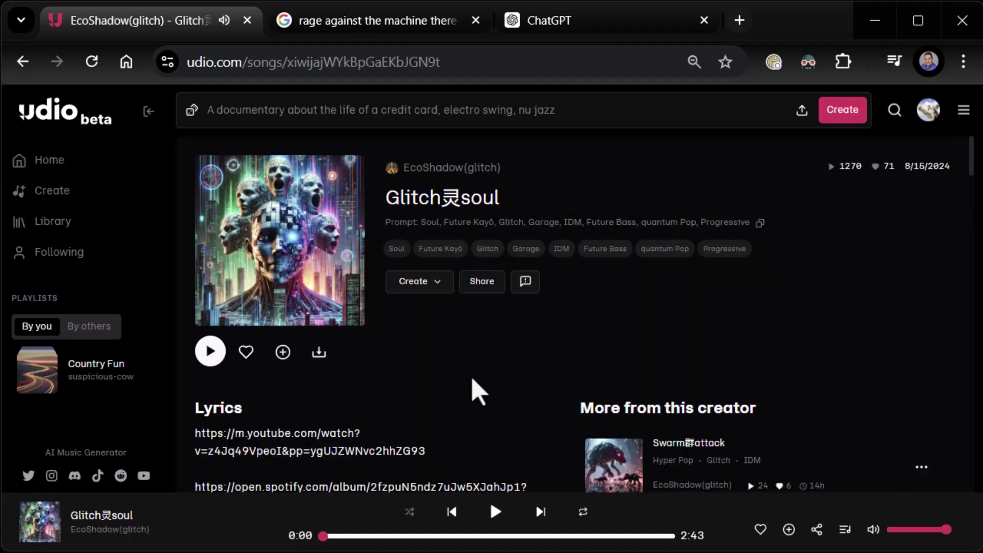
{"action": "scroll", "coordinate": [491, 343], "scroll_direction": "down", "scroll_amount": 2}
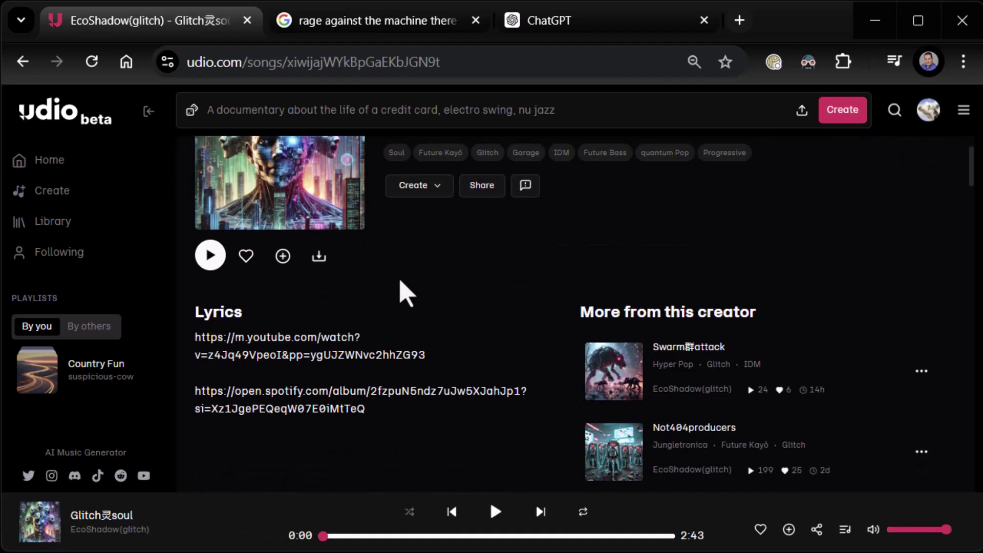
{"action": "left_click", "coordinate": [435, 190]}
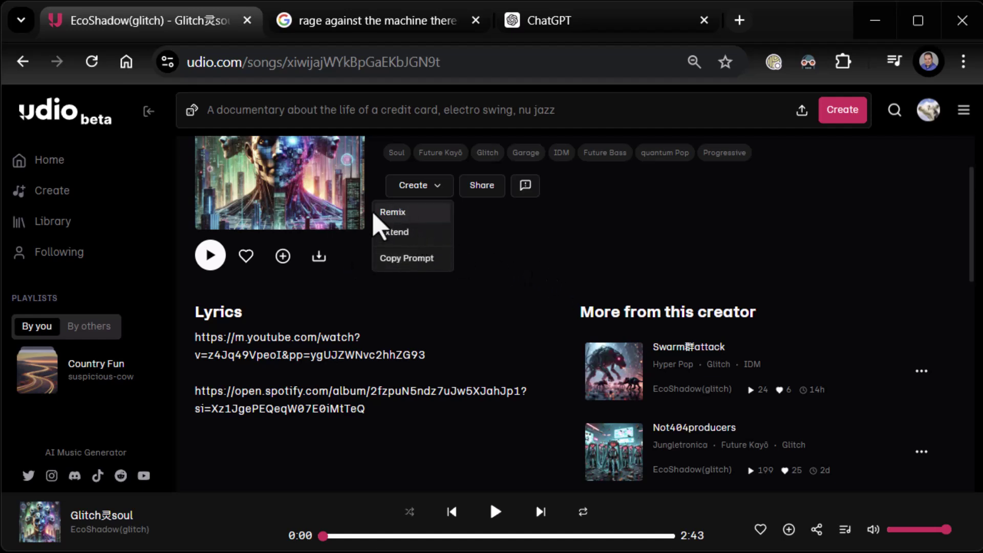
{"action": "left_click", "coordinate": [509, 275]}
Close the song details, play Glitch灵soul and pause it at 0:26, then show remix options
{"action": "left_click", "coordinate": [274, 156]}
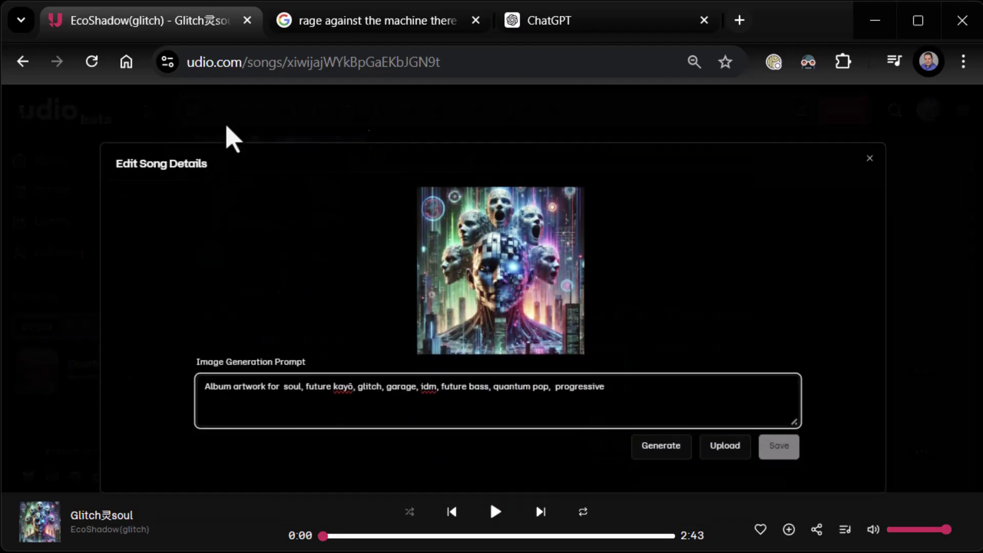
{"action": "left_click", "coordinate": [870, 158]}
{"action": "left_click", "coordinate": [210, 256]}
{"action": "scroll", "coordinate": [440, 295], "scroll_direction": "up", "scroll_amount": 2}
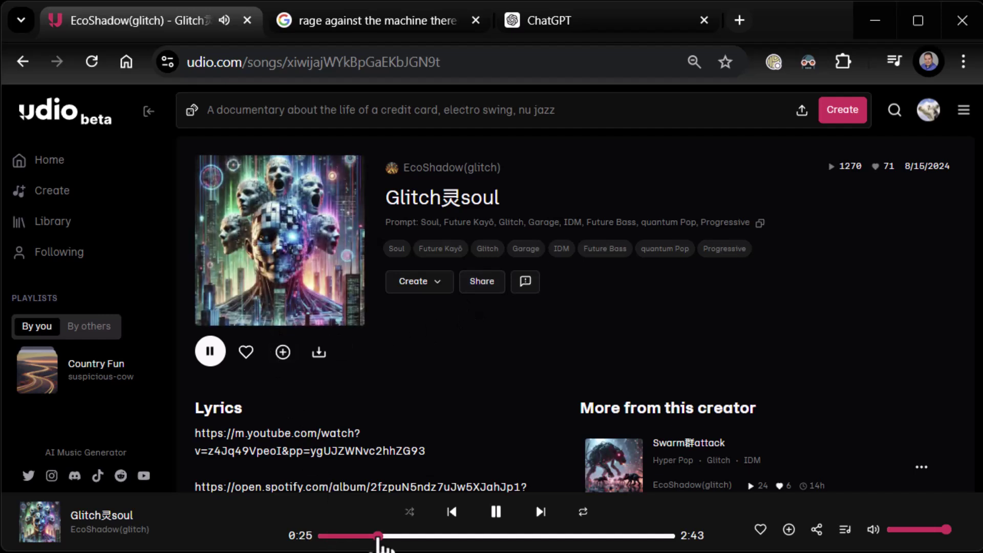
{"action": "left_click", "coordinate": [210, 351]}
{"action": "left_click", "coordinate": [436, 284]}
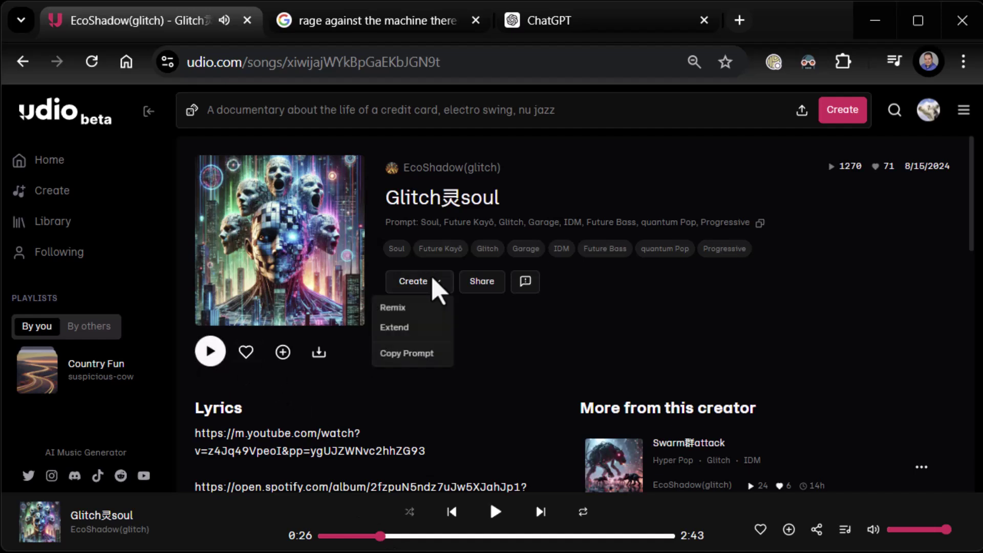
Remix Glitch灵soul as an instrumental with no lyrics, generating remix v1 and v2
{"action": "left_click", "coordinate": [409, 313]}
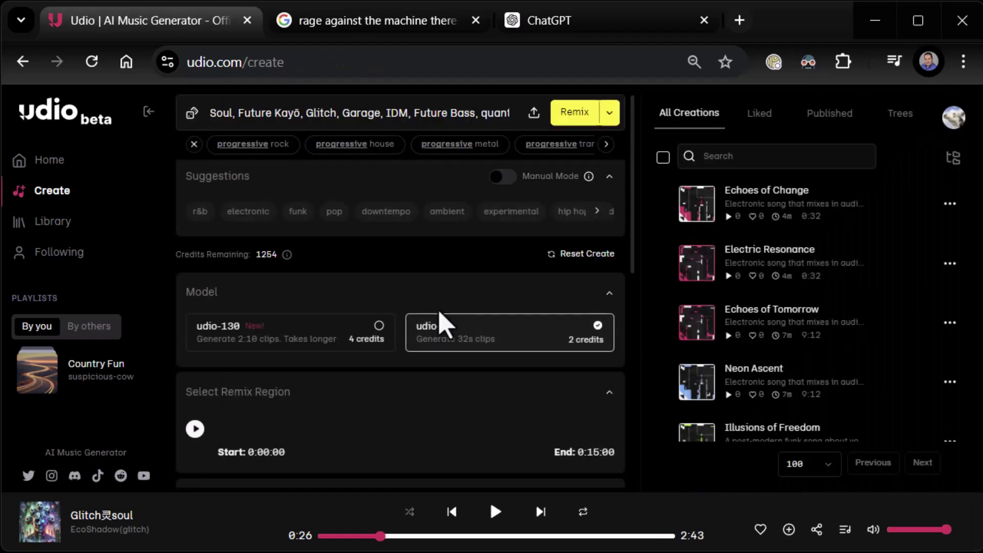
{"action": "scroll", "coordinate": [492, 277], "scroll_direction": "down", "scroll_amount": 2}
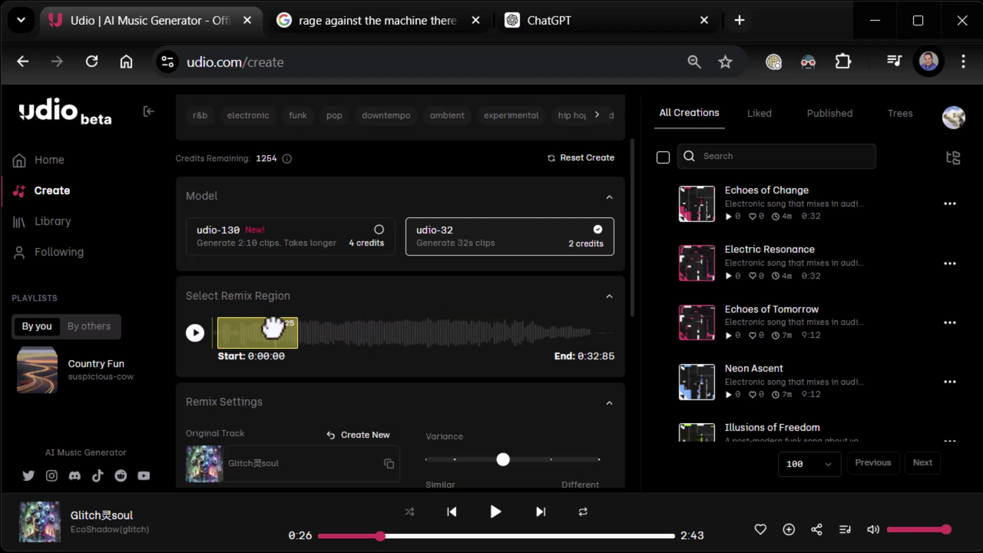
{"action": "scroll", "coordinate": [307, 356], "scroll_direction": "down", "scroll_amount": 4}
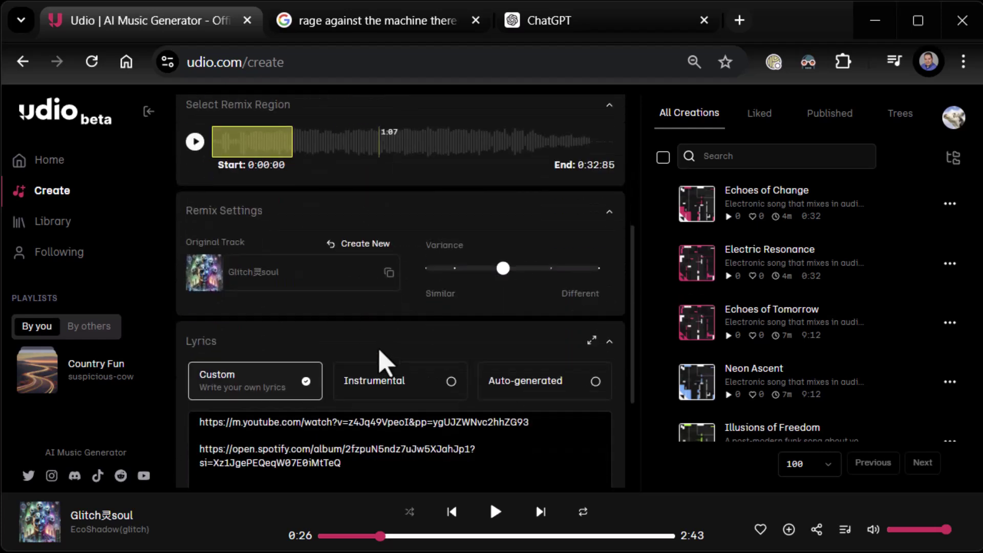
{"action": "scroll", "coordinate": [379, 368], "scroll_direction": "down", "scroll_amount": 1}
{"action": "scroll", "coordinate": [279, 335], "scroll_direction": "down", "scroll_amount": 3}
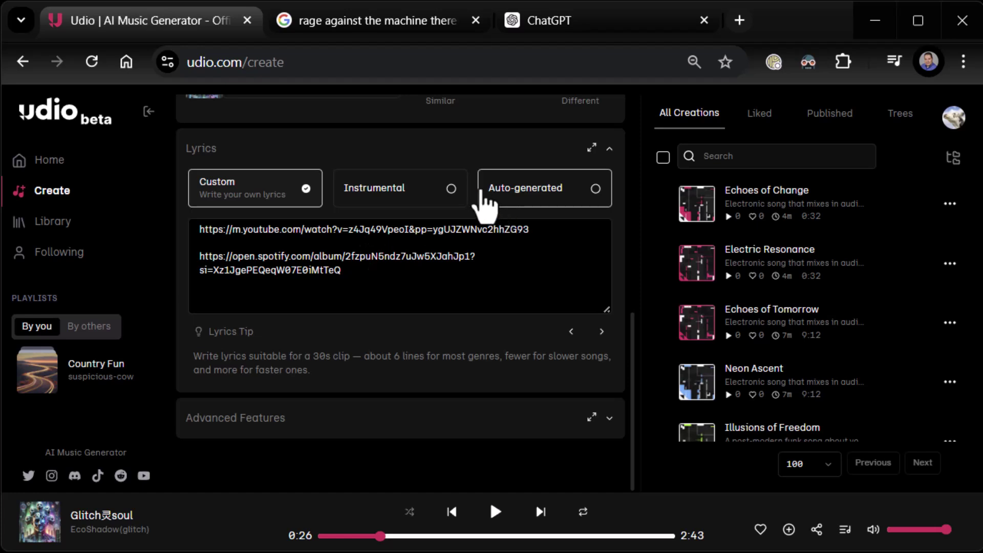
{"action": "left_click", "coordinate": [443, 197]}
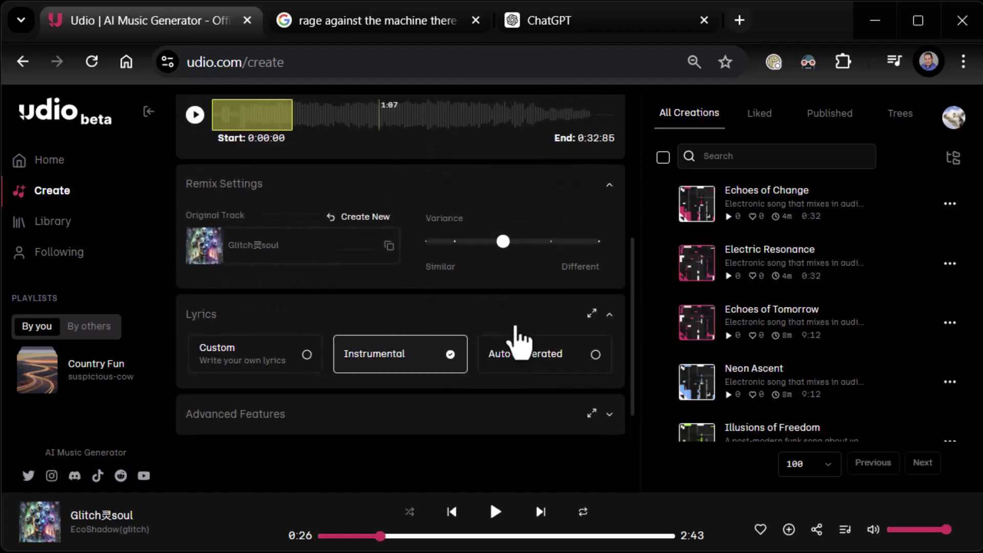
{"action": "scroll", "coordinate": [518, 327], "scroll_direction": "up", "scroll_amount": 6}
{"action": "left_click", "coordinate": [574, 111]}
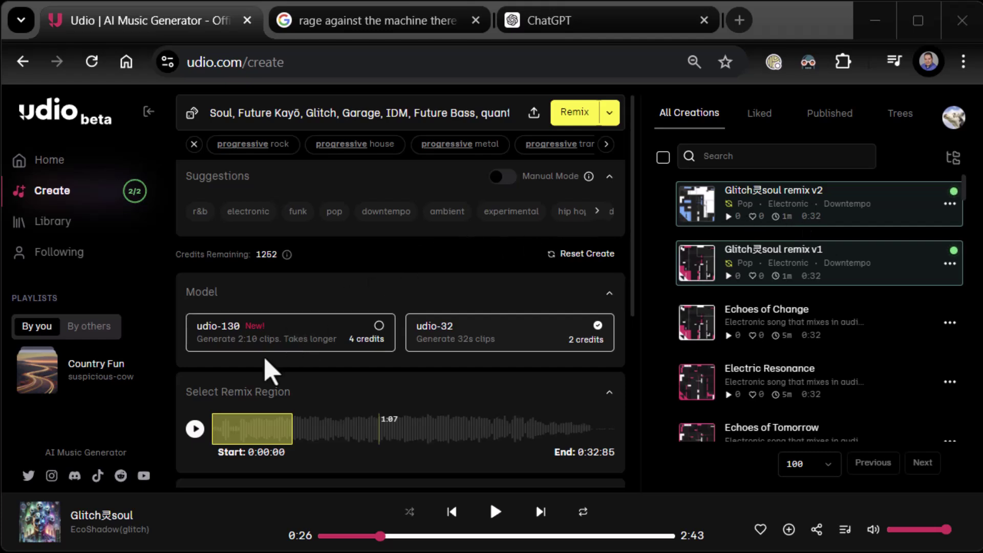
{"action": "left_click", "coordinate": [195, 429]}
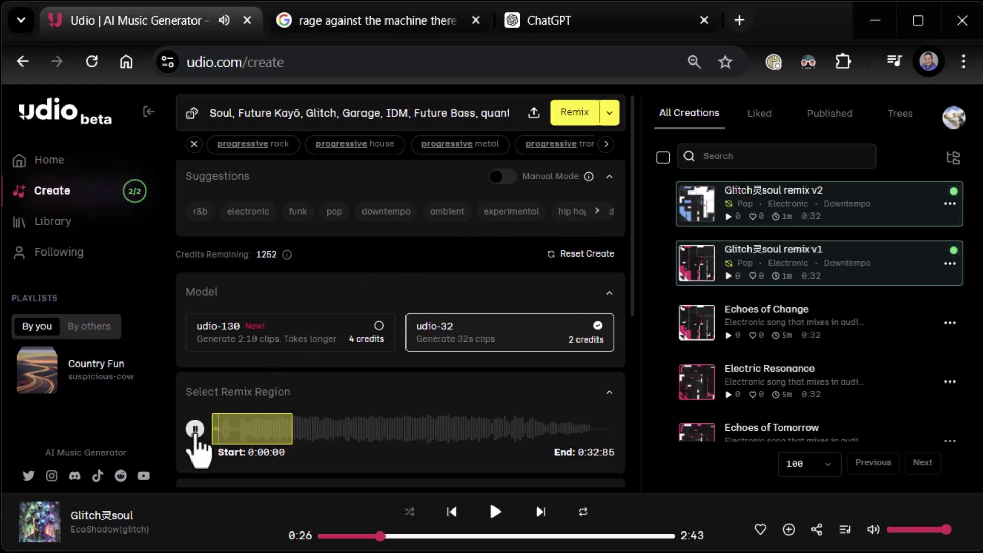
{"action": "scroll", "coordinate": [406, 395], "scroll_direction": "down", "scroll_amount": 3}
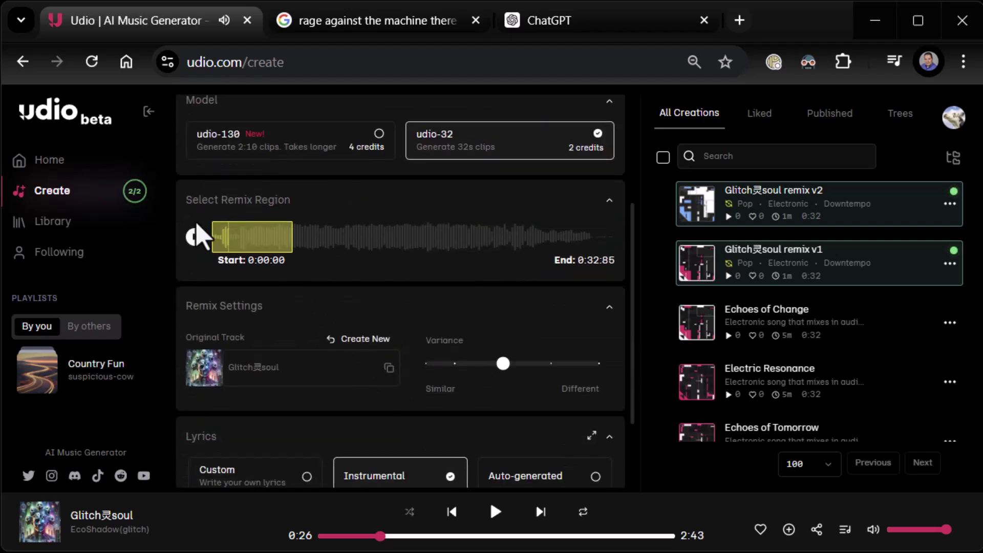
{"action": "left_click", "coordinate": [194, 236]}
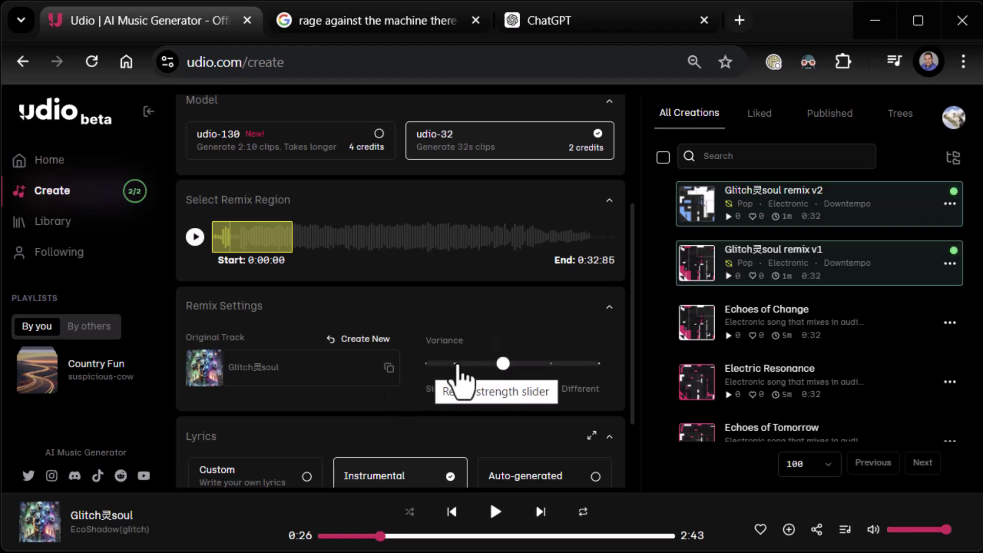
{"action": "mouse_move", "coordinate": [501, 364]}
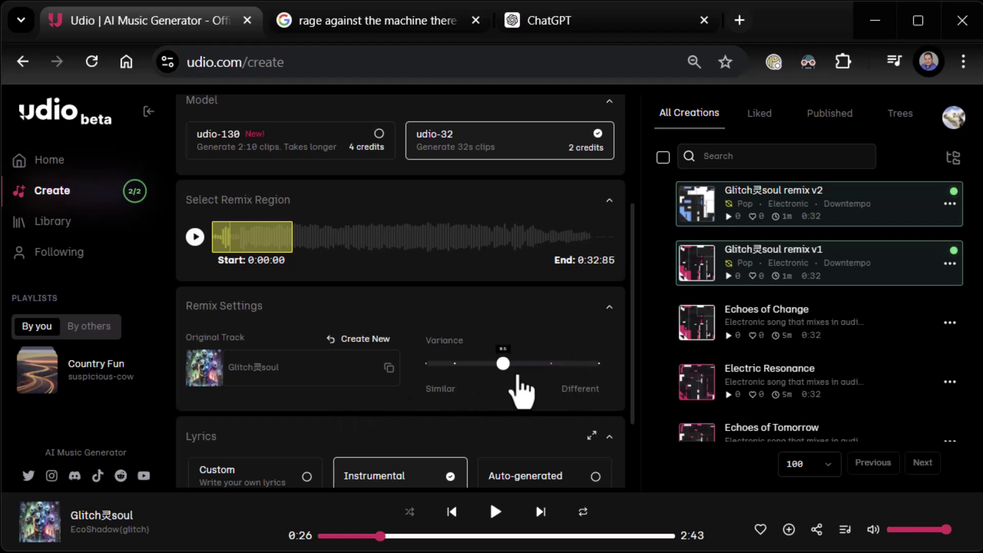
{"action": "scroll", "coordinate": [517, 373], "scroll_direction": "up", "scroll_amount": 4}
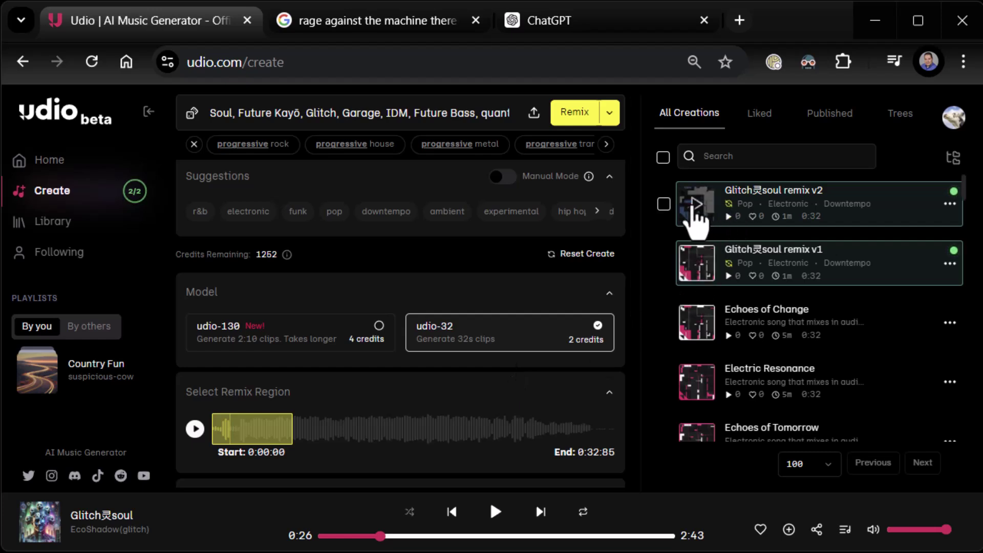
Preview the opening of Glitch灵soul remix v2, then play remix v1 instead
{"action": "left_click", "coordinate": [695, 206]}
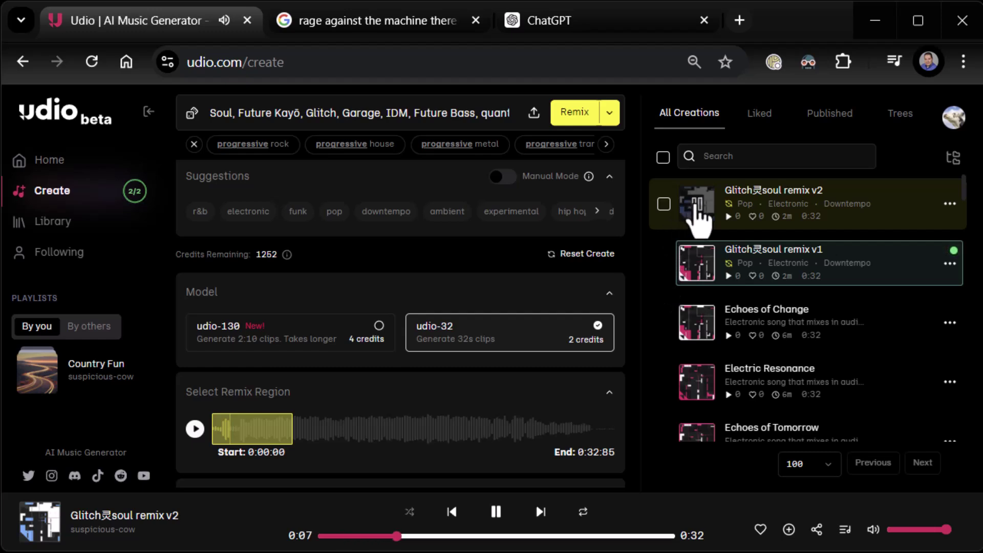
{"action": "left_click", "coordinate": [697, 204]}
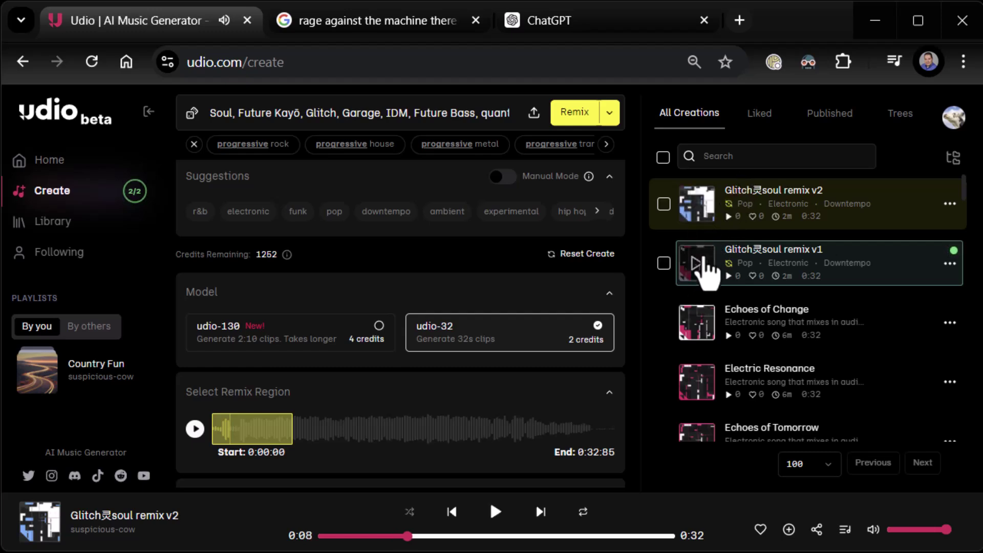
{"action": "left_click", "coordinate": [696, 265]}
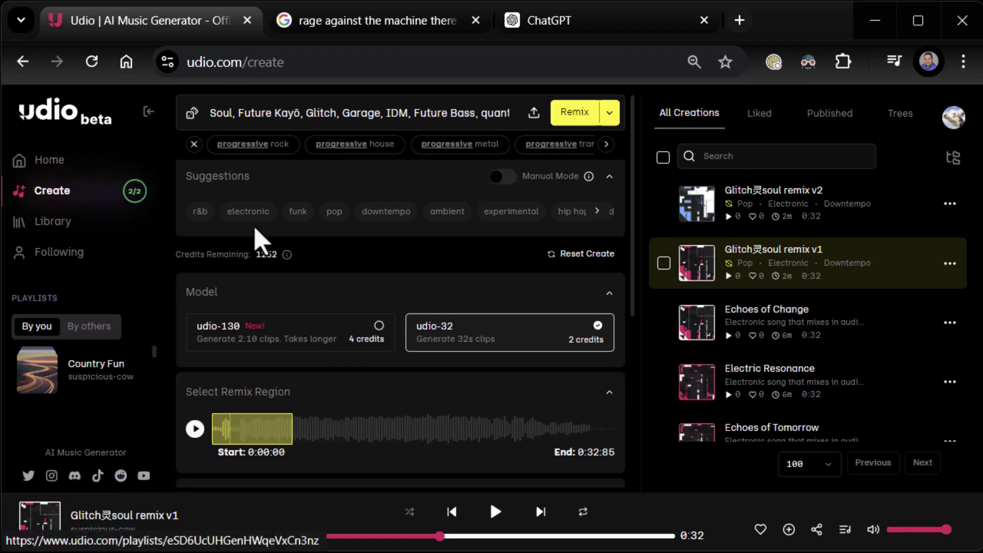
Open Home and check both Glitch灵soul remixes head the four Your Creations entries
{"action": "scroll", "coordinate": [819, 205], "scroll_direction": "down", "scroll_amount": 2}
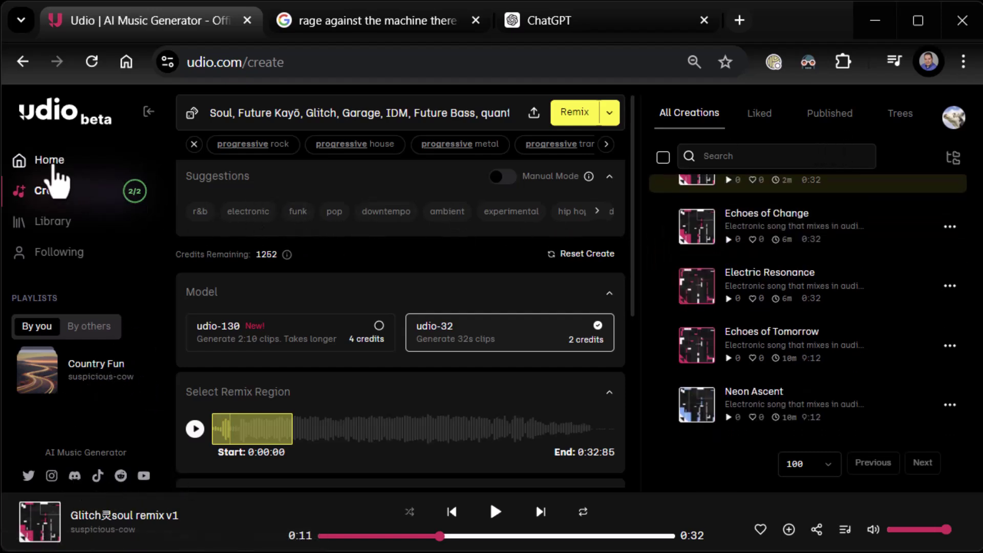
{"action": "left_click", "coordinate": [48, 161]}
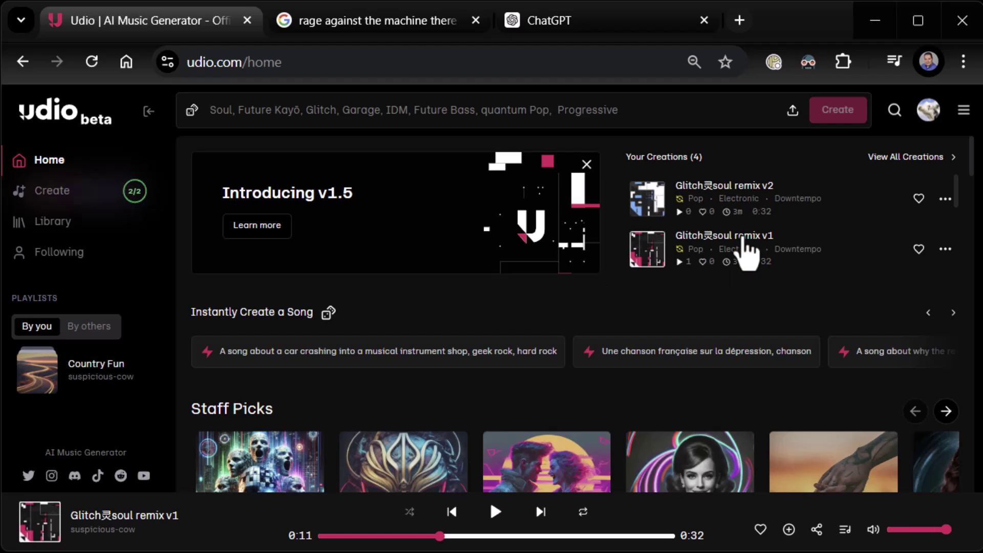
{"action": "mouse_move", "coordinate": [686, 240]}
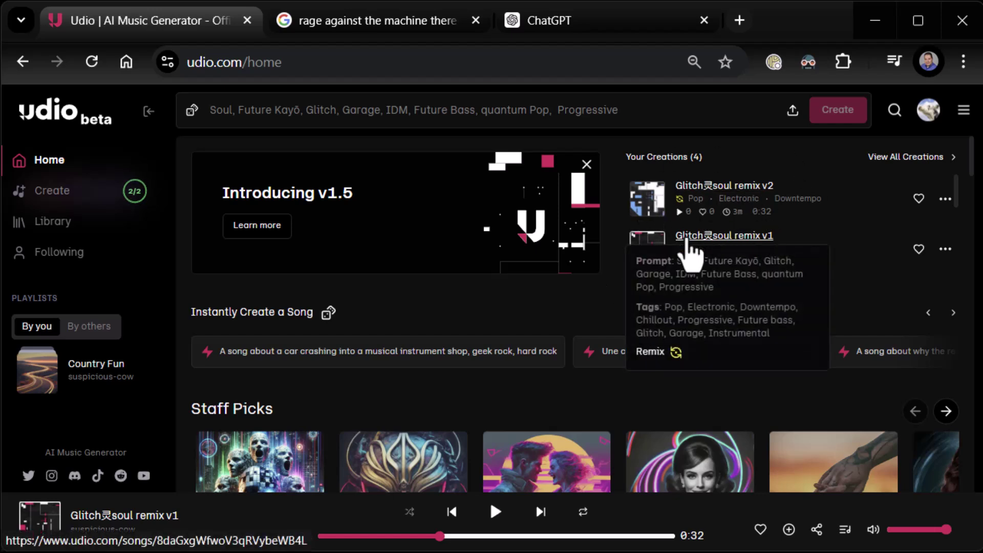